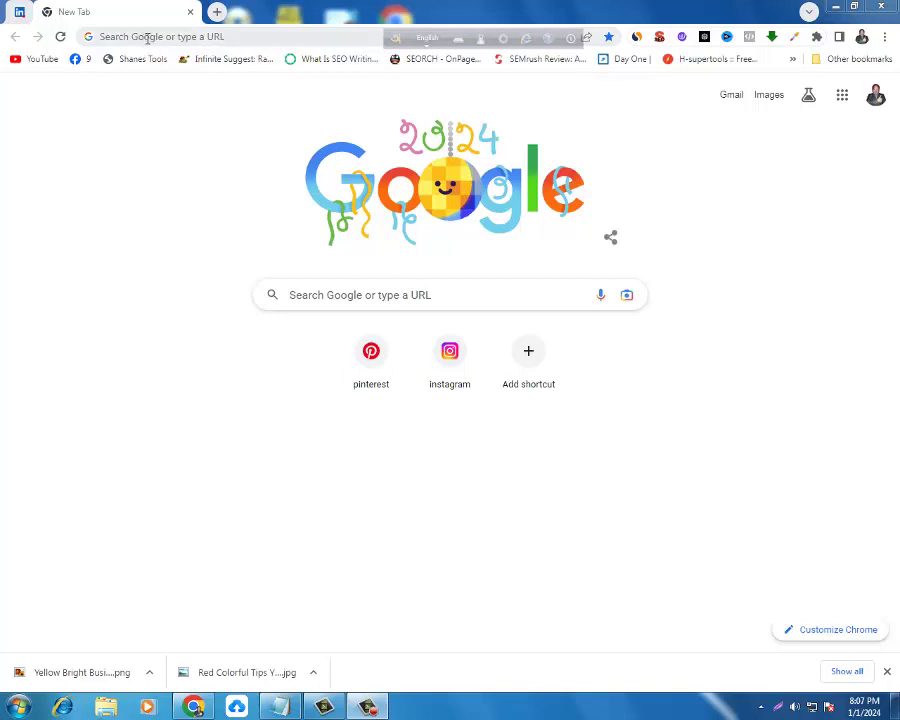
Search Google for 'ebook mockup design free' from the address bar suggestion
click(148, 37)
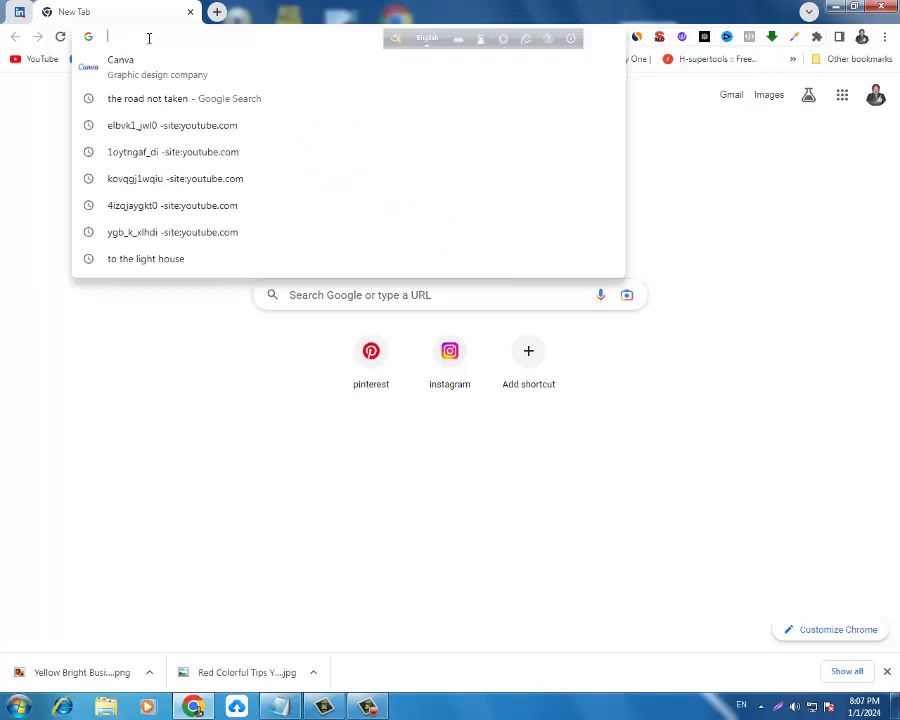
text(f)
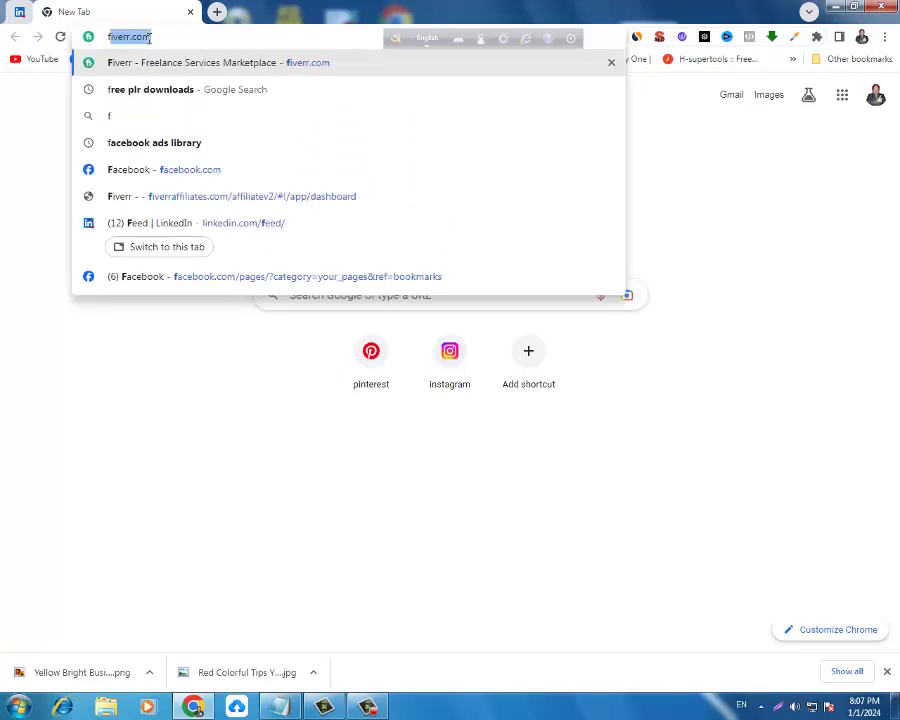
text(ree)
key(BackSpace)
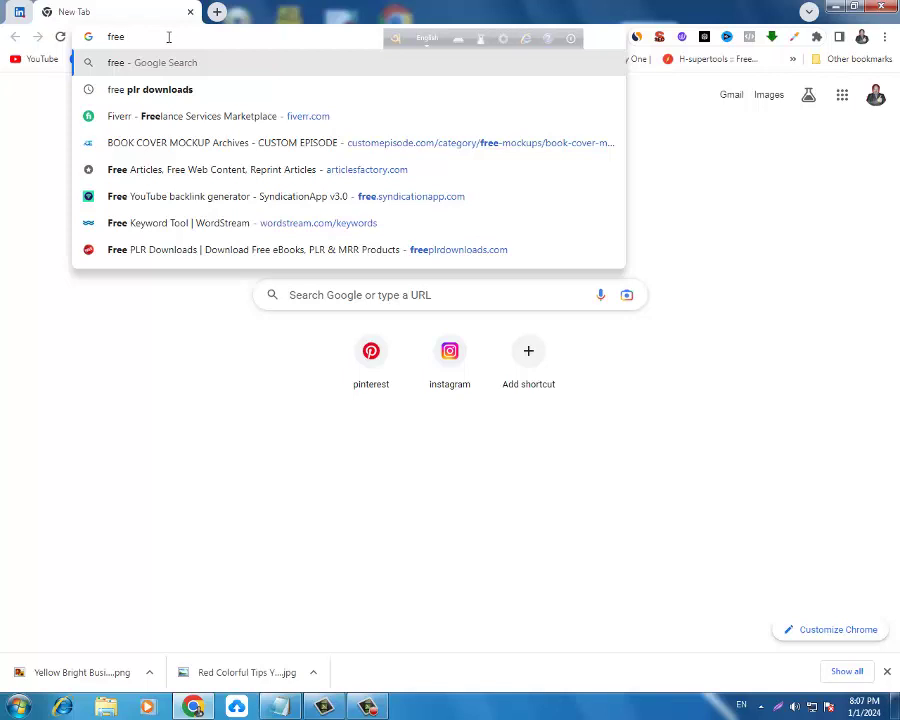
text(eboo)
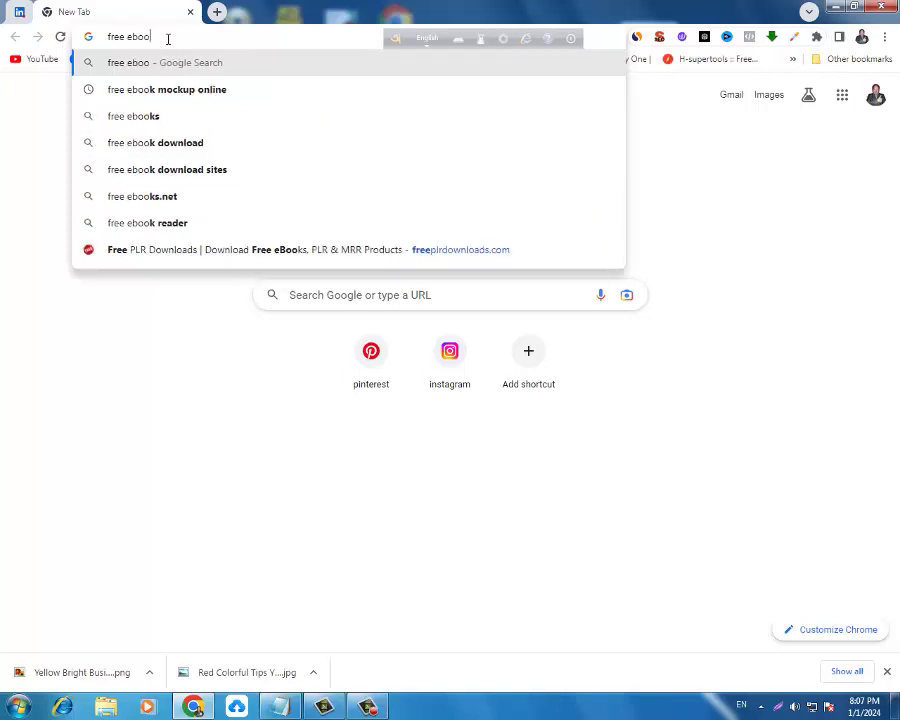
text(k mo)
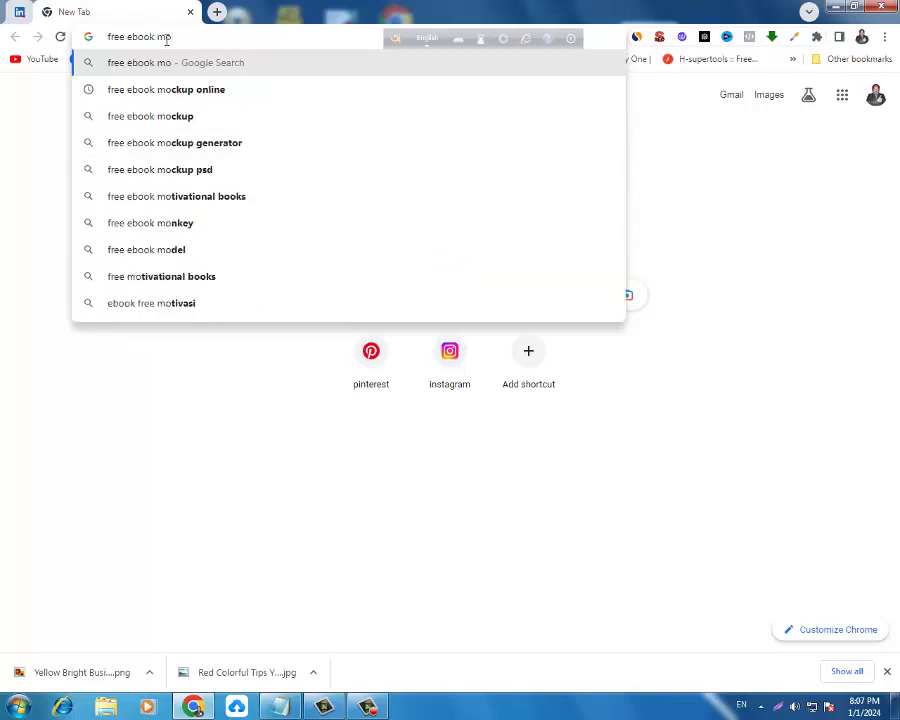
text(ckup)
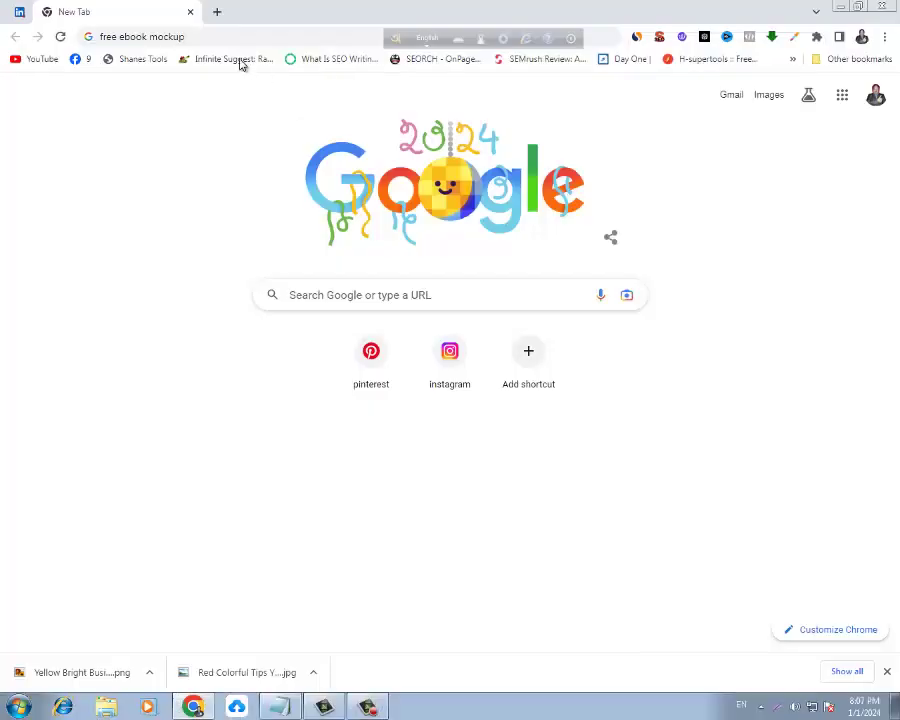
click(211, 38)
click(212, 40)
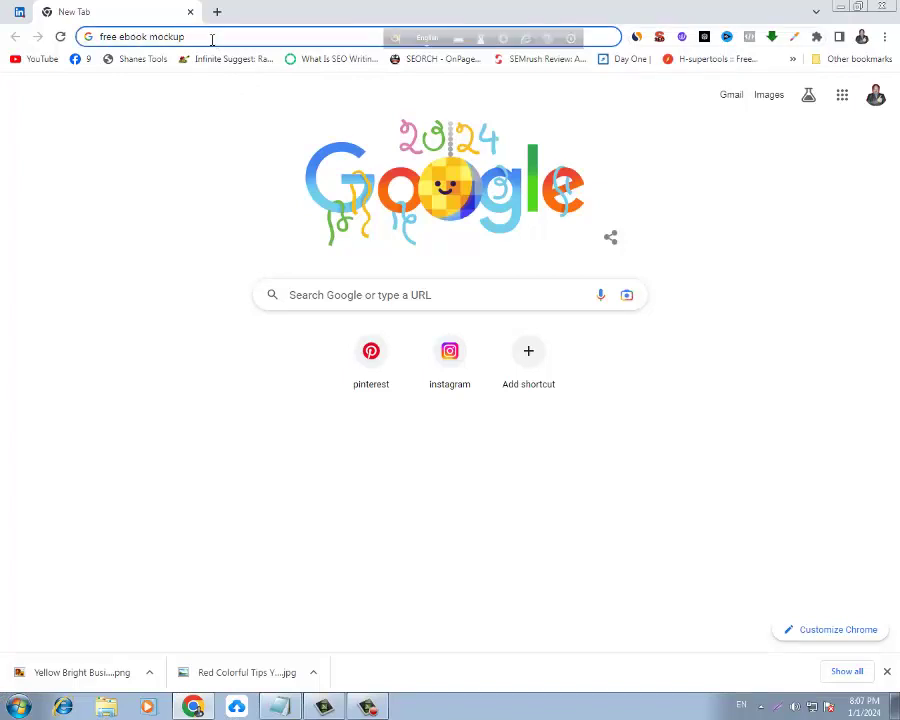
text( des)
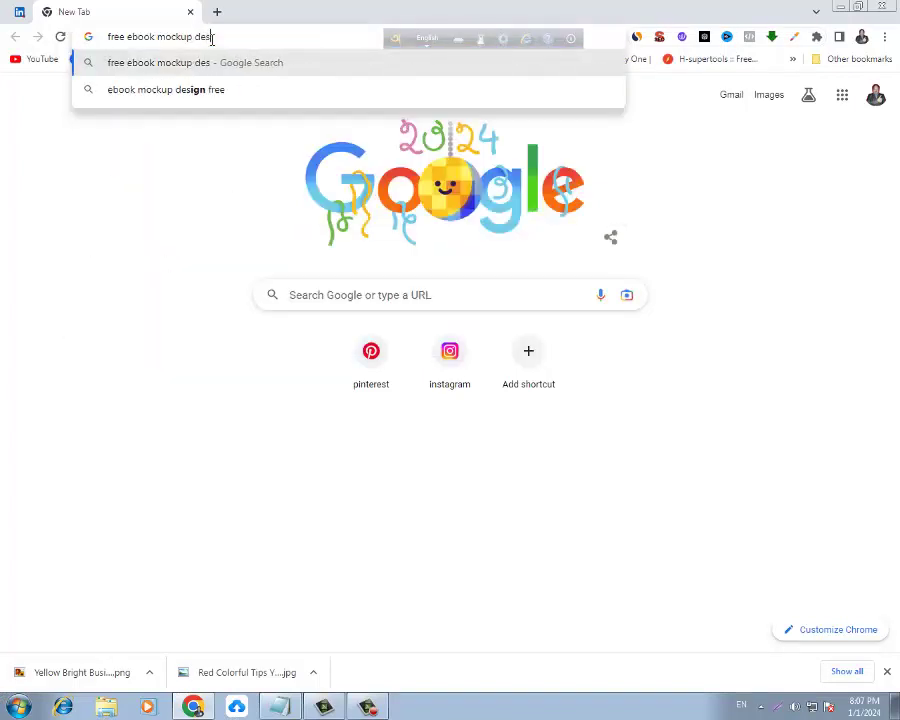
text(i)
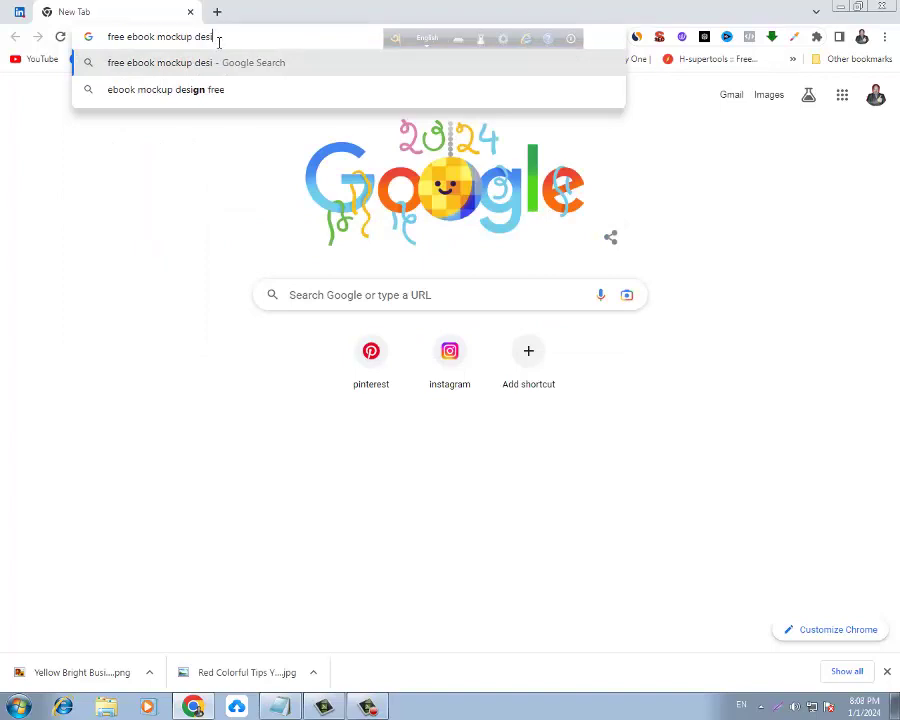
click(201, 90)
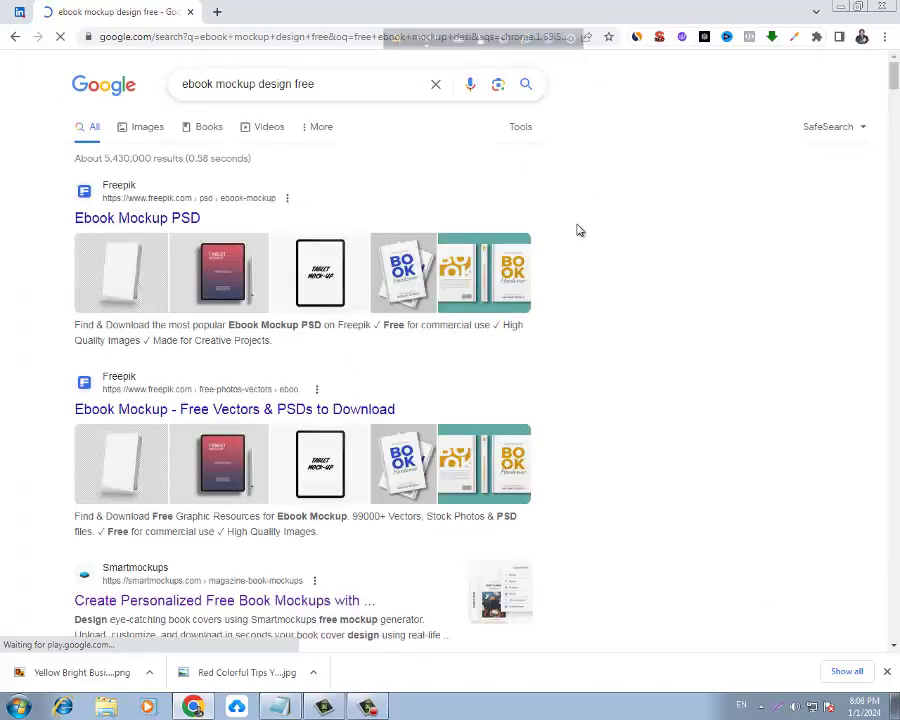
Scroll down the results to Book In Motion's 'Promote your book or magazine' entry
scroll(574, 225, down, 3)
scroll(572, 224, down, 3)
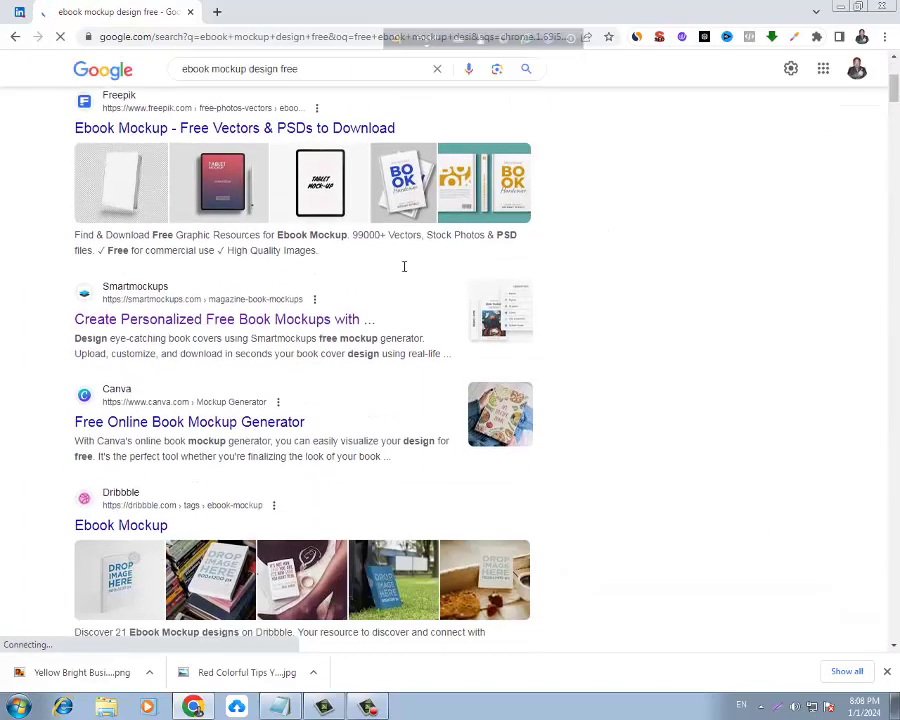
scroll(241, 338, down, 4)
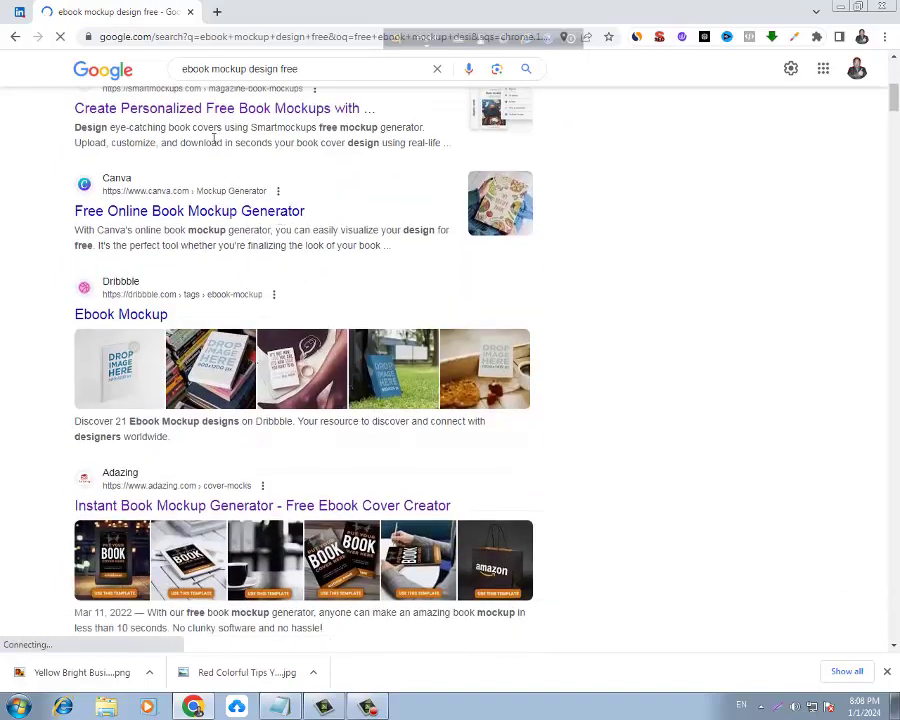
scroll(270, 180, down, 2)
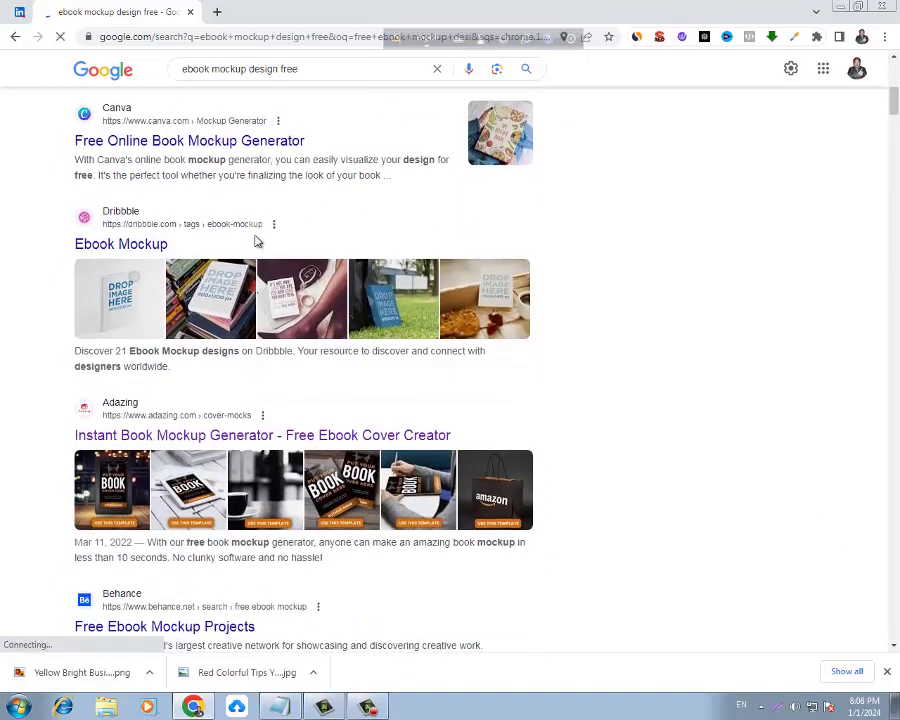
scroll(257, 240, down, 2)
scroll(257, 240, down, 2)
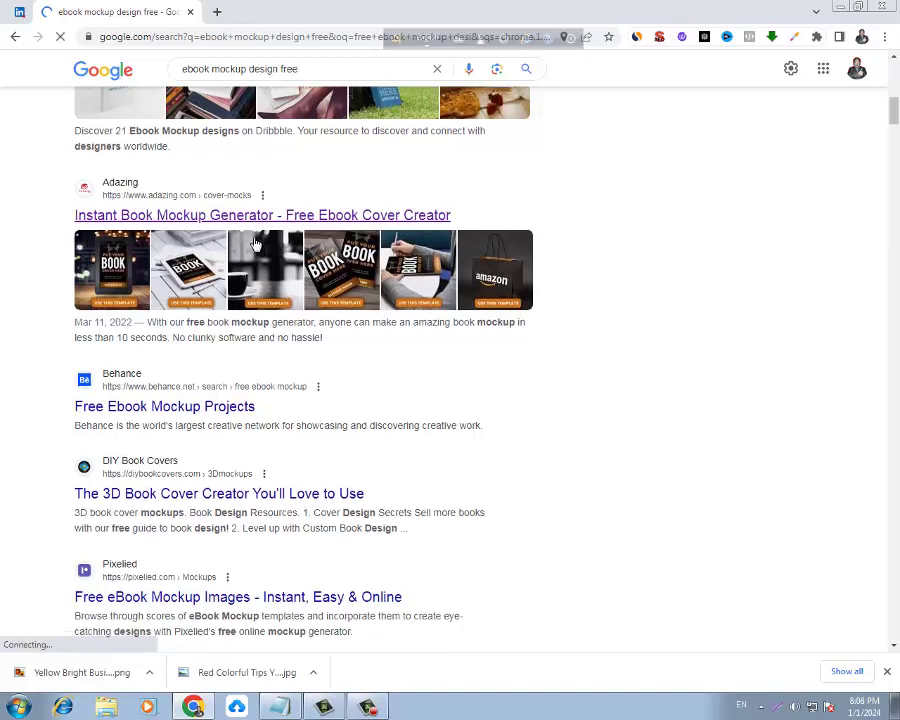
scroll(231, 257, down, 2)
scroll(231, 255, down, 2)
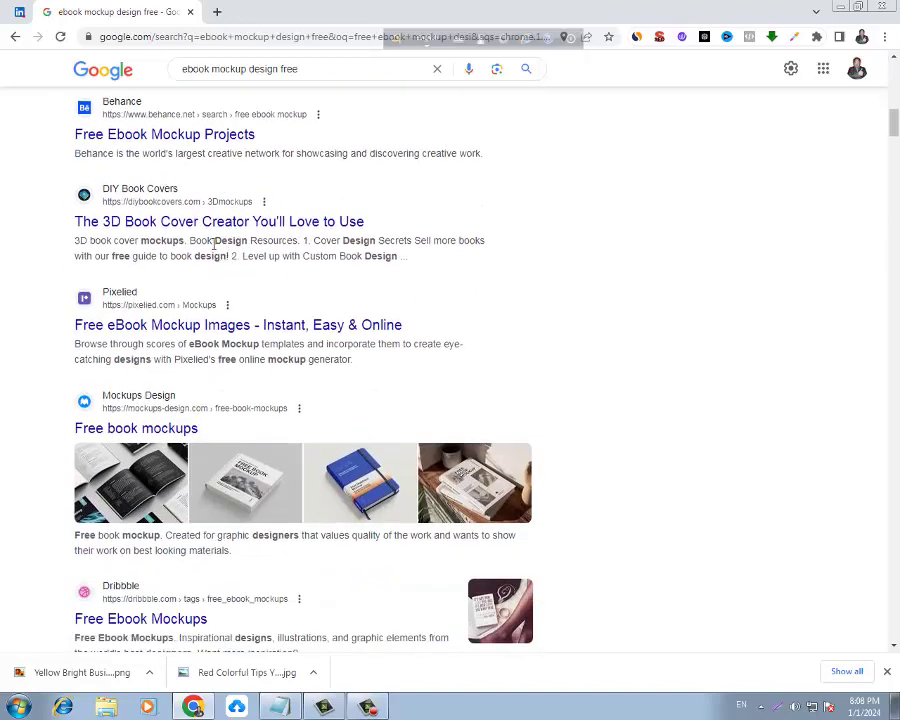
scroll(215, 255, down, 1)
scroll(215, 256, down, 2)
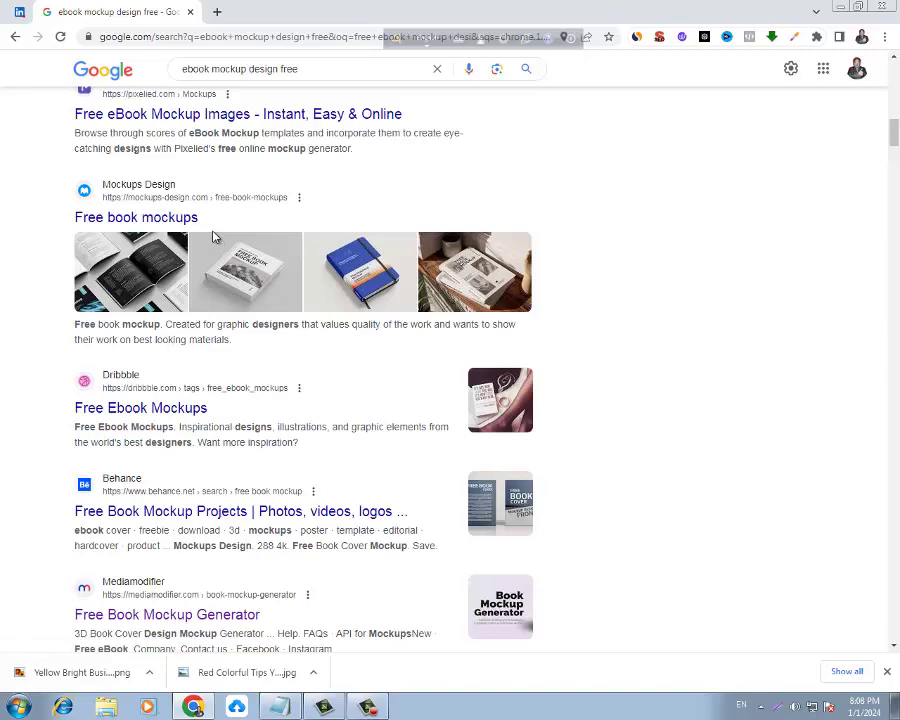
scroll(213, 237, down, 2)
scroll(212, 234, down, 1)
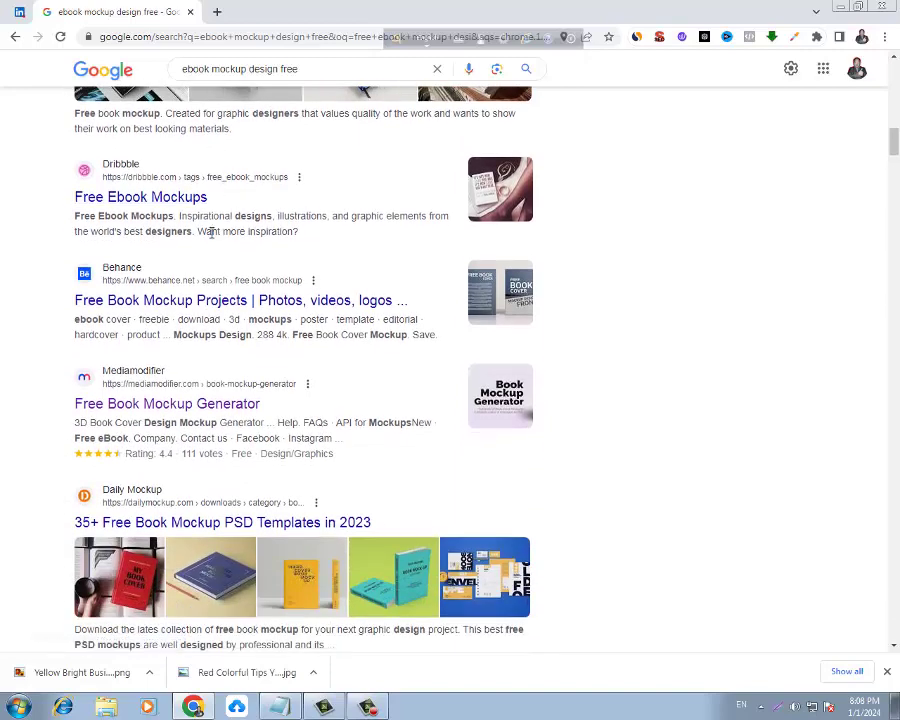
scroll(211, 236, down, 2)
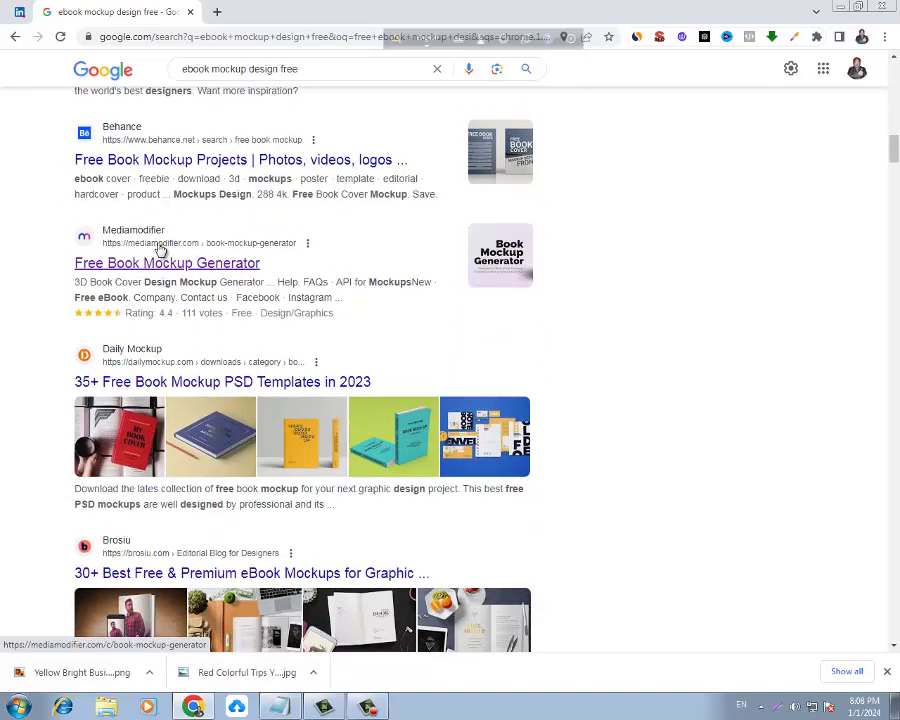
scroll(177, 251, down, 3)
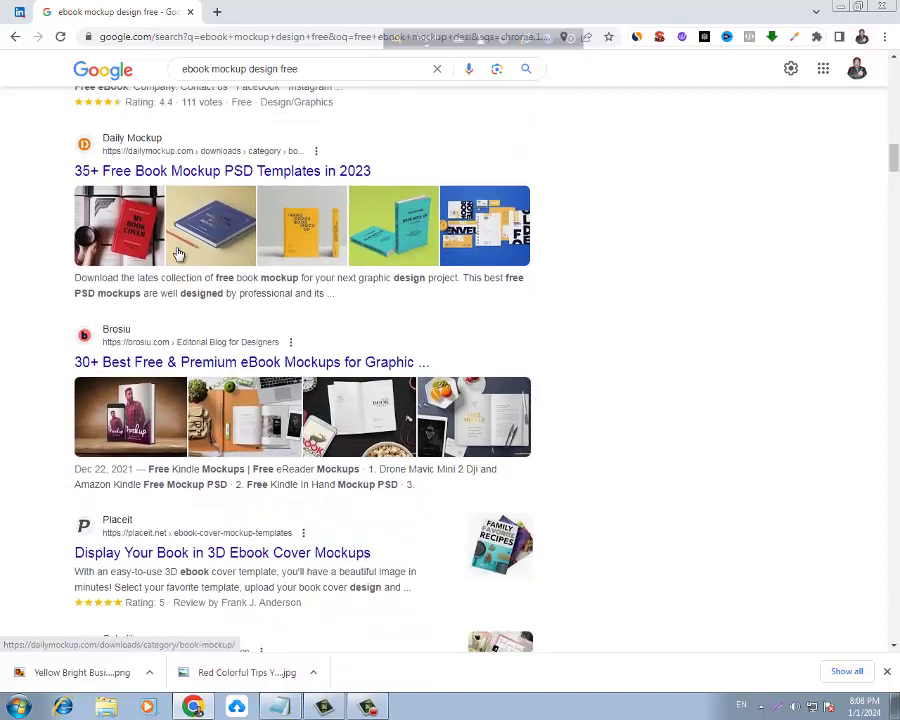
scroll(177, 253, down, 1)
scroll(177, 254, down, 2)
scroll(176, 255, down, 1)
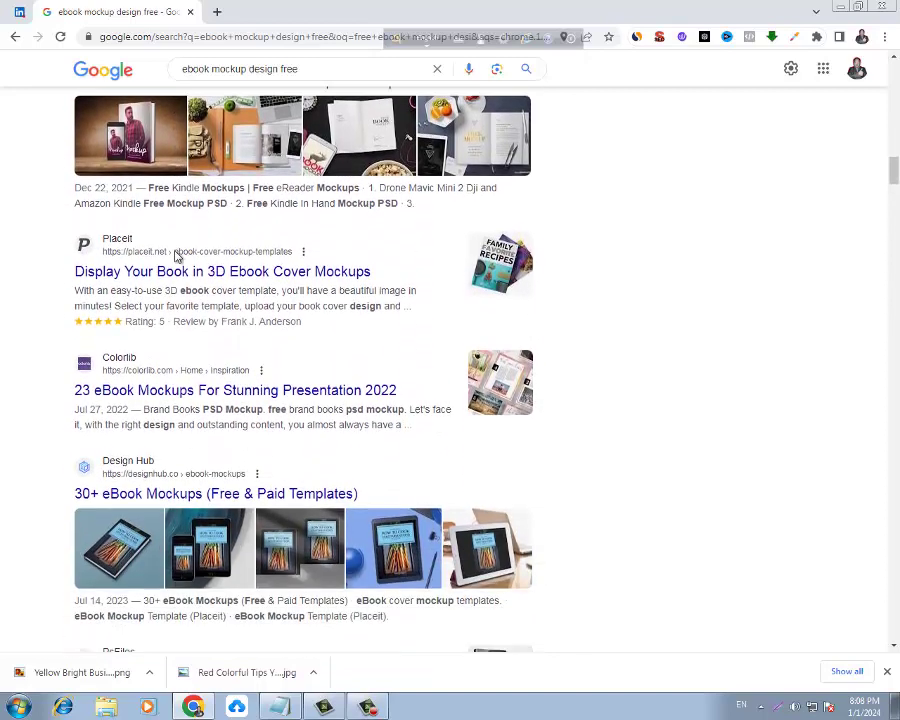
scroll(213, 256, down, 2)
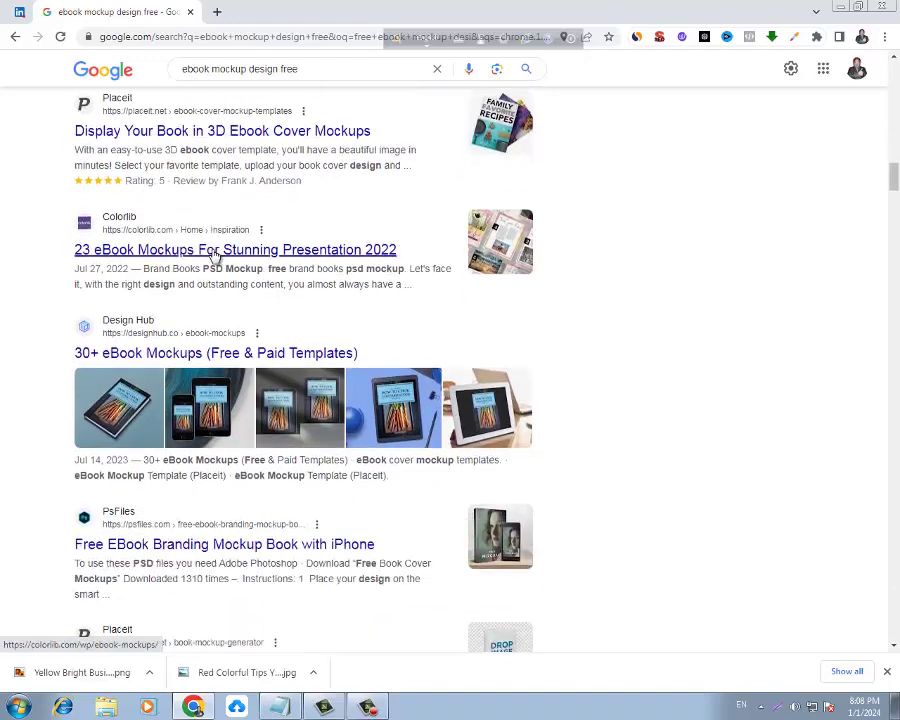
scroll(213, 256, down, 2)
scroll(213, 256, down, 2)
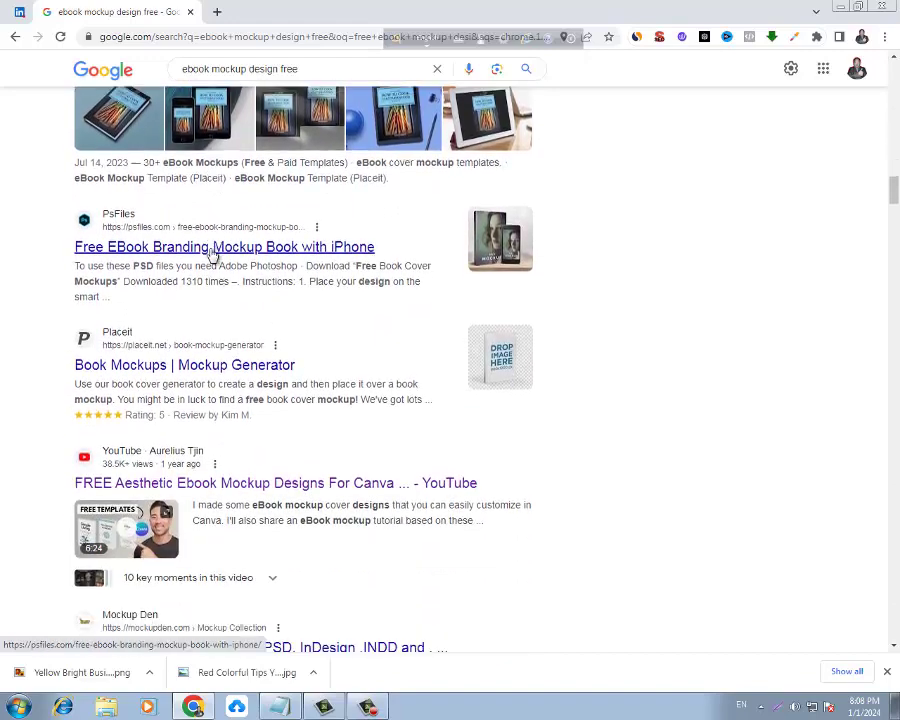
scroll(211, 253, down, 1)
scroll(210, 252, down, 2)
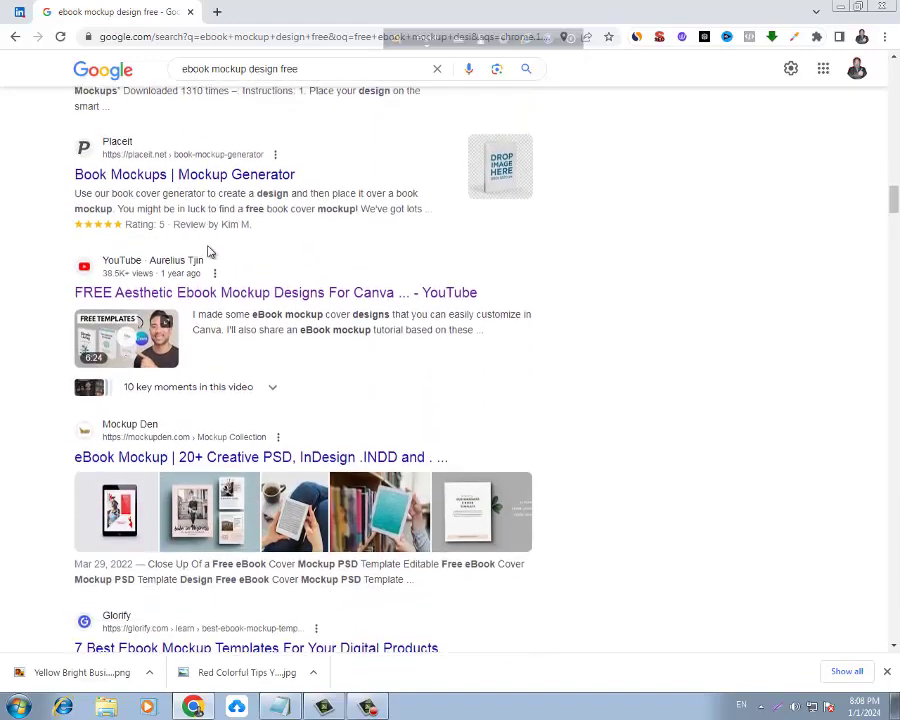
scroll(210, 252, down, 1)
scroll(210, 252, down, 1)
scroll(210, 252, down, 2)
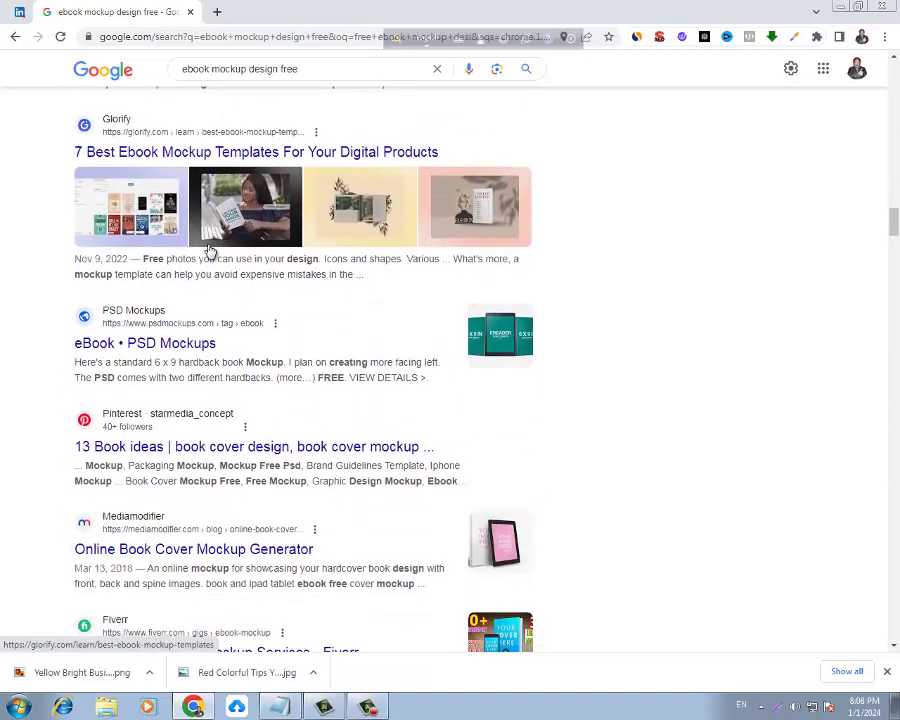
scroll(210, 250, down, 1)
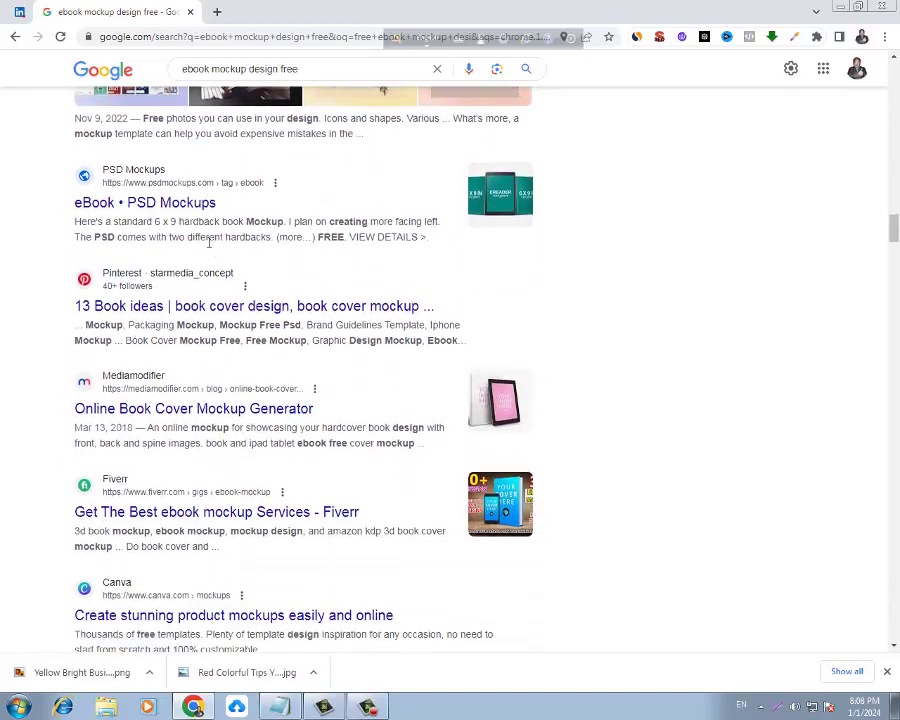
scroll(209, 241, down, 1)
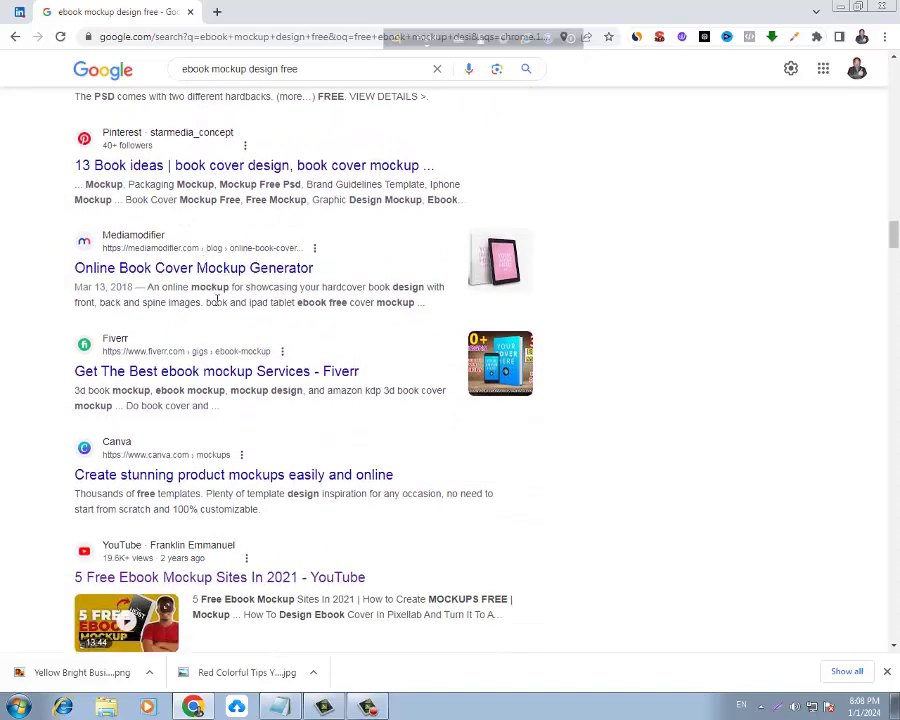
scroll(216, 299, down, 2)
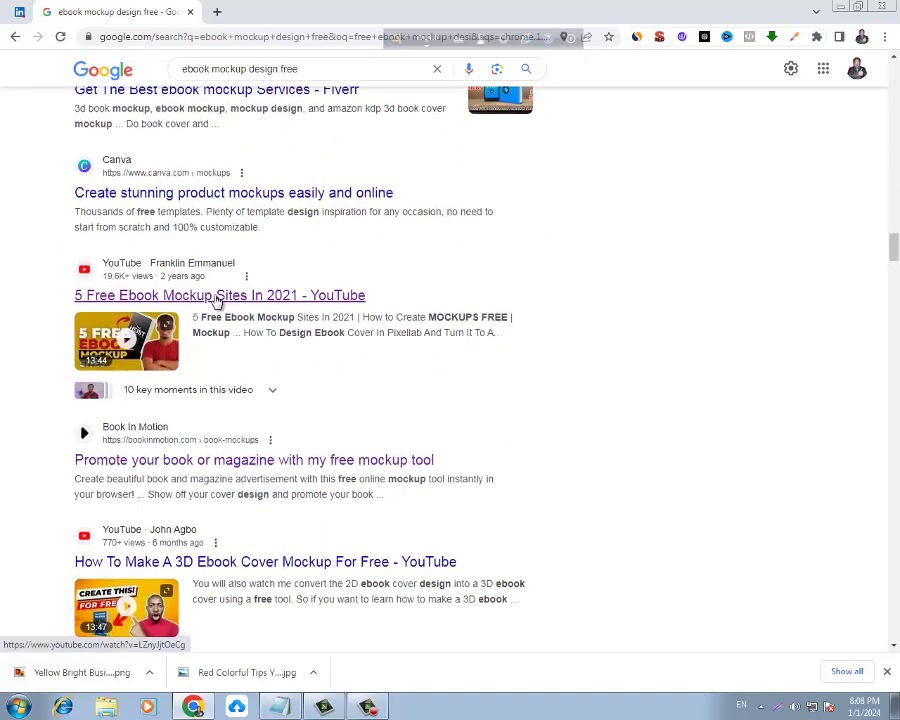
scroll(215, 298, down, 1)
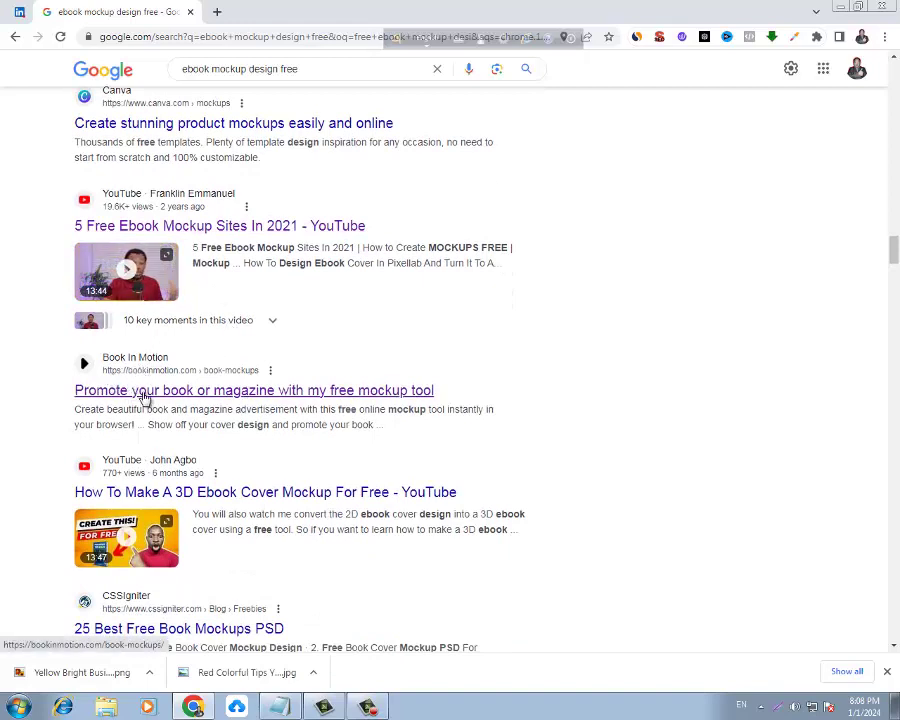
Open the Book In Motion result in a new tab and switch to that tab
right_click(199, 393)
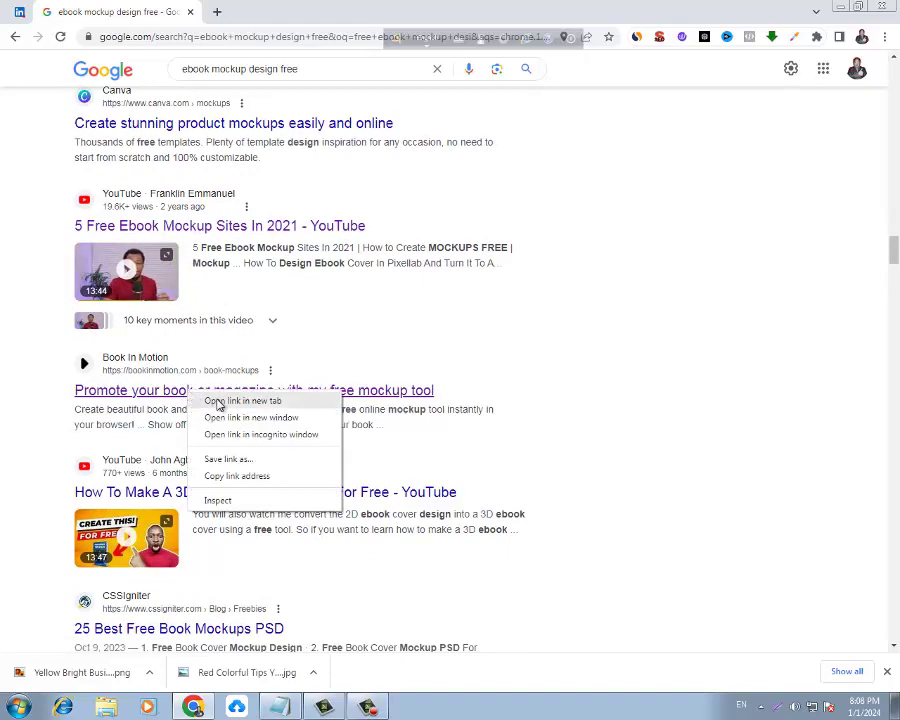
click(218, 402)
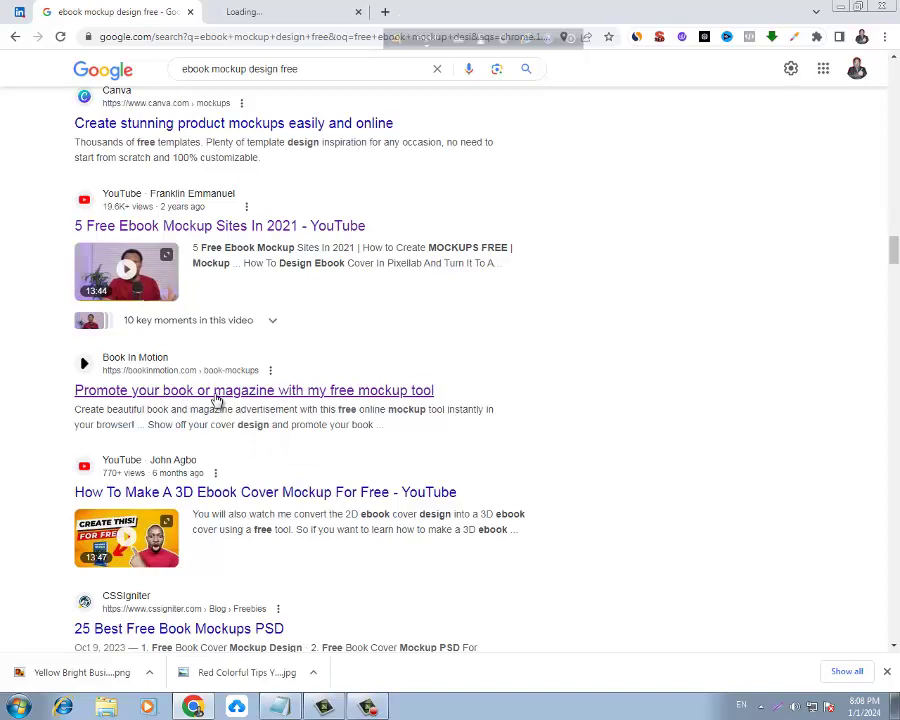
click(276, 20)
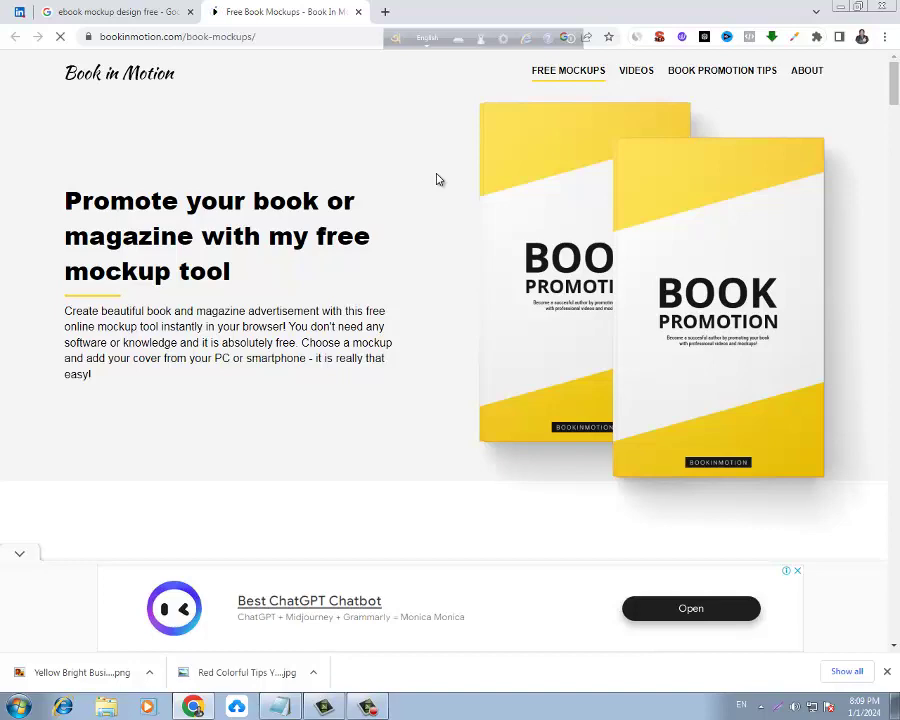
Scroll down to the Lantern book mockup, choose 'Customize this mockup', and dismiss the ad
scroll(872, 323, down, 3)
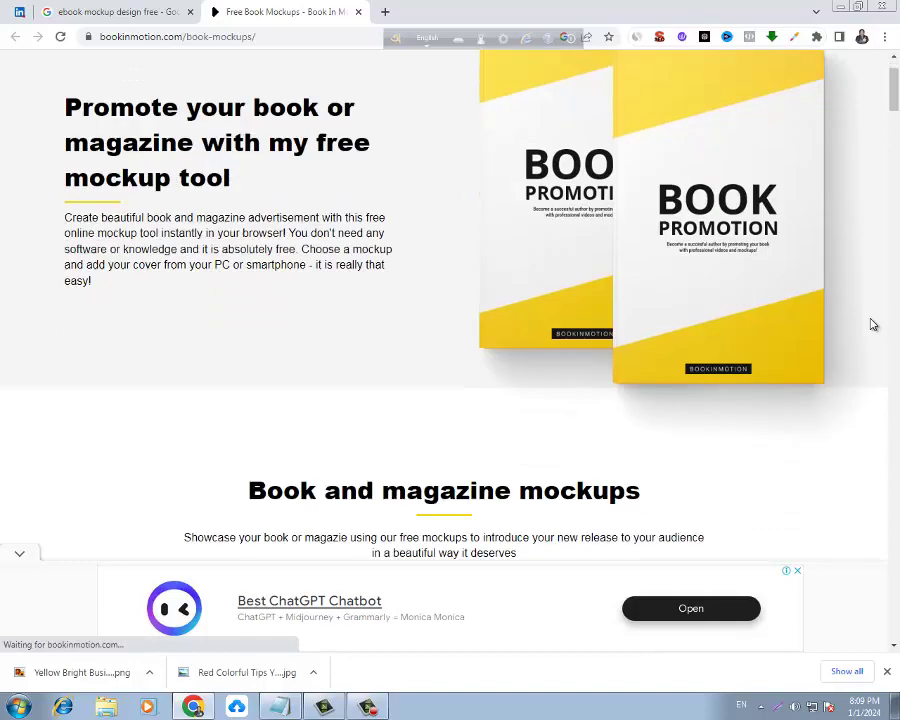
scroll(872, 321, down, 2)
scroll(872, 321, down, 3)
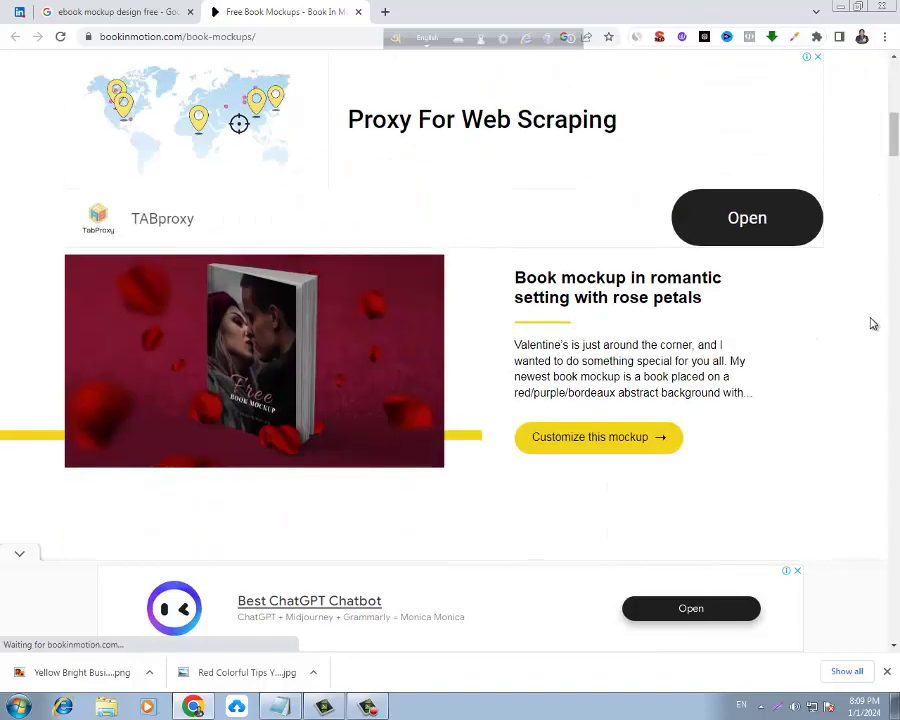
scroll(872, 322, down, 1)
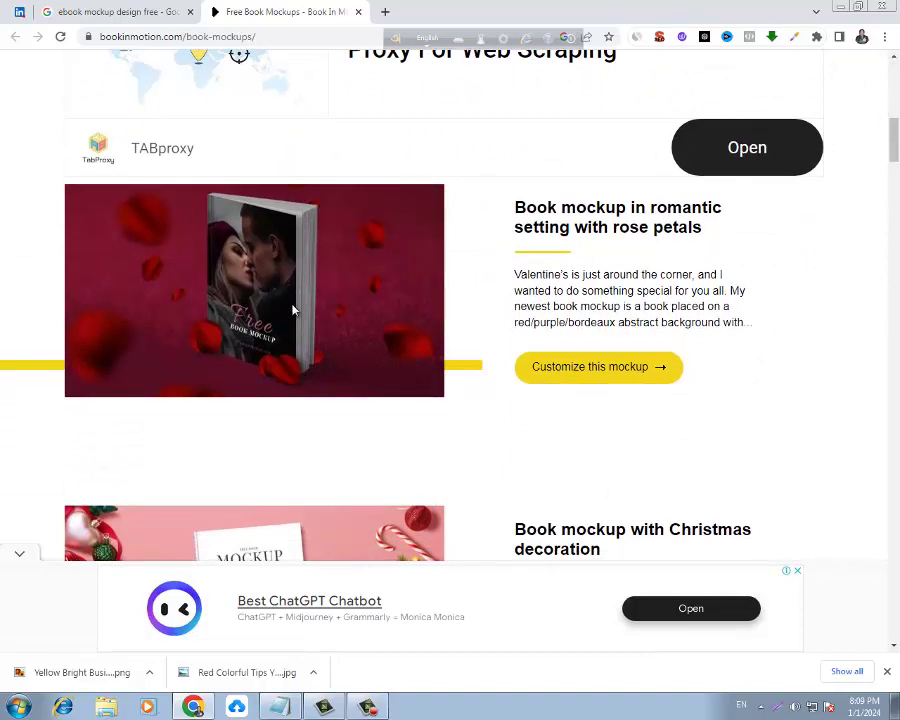
scroll(355, 337, down, 1)
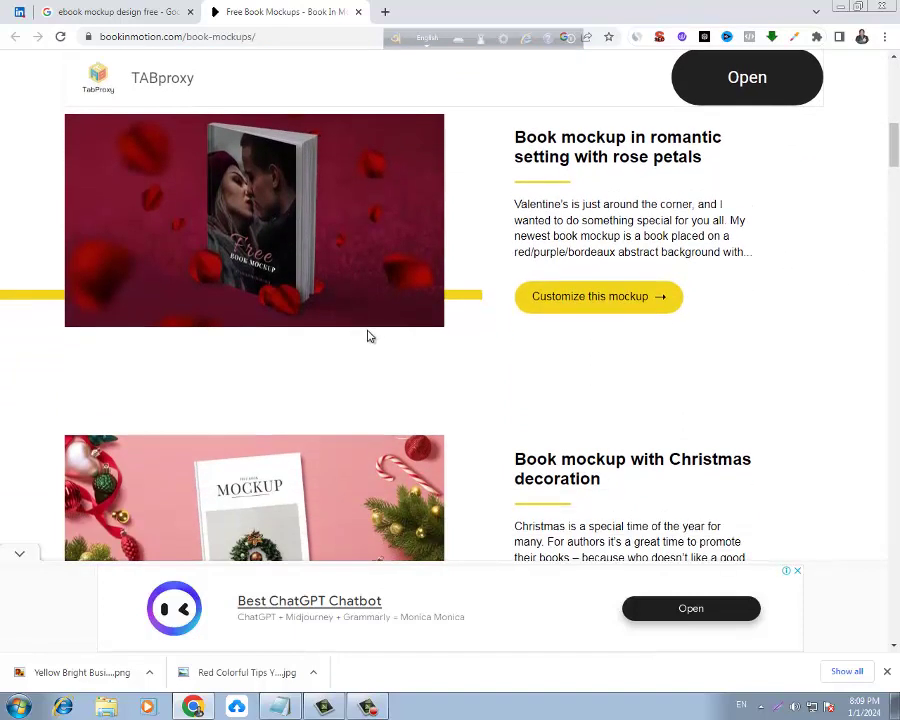
scroll(362, 335, down, 1)
scroll(366, 335, down, 2)
scroll(368, 337, down, 3)
scroll(368, 337, down, 2)
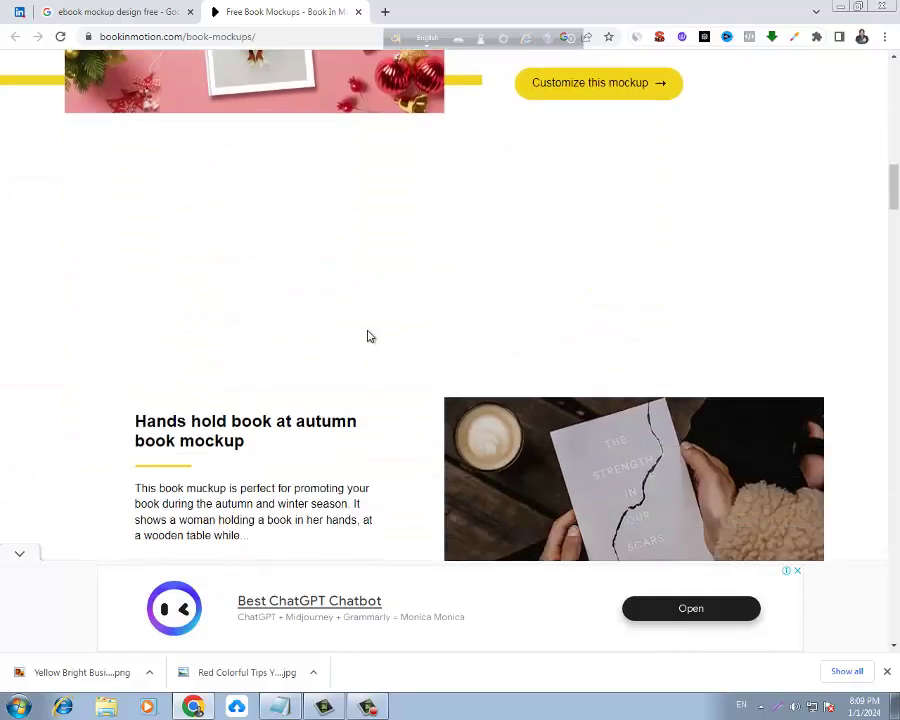
scroll(368, 335, down, 2)
scroll(368, 334, down, 3)
scroll(367, 334, down, 2)
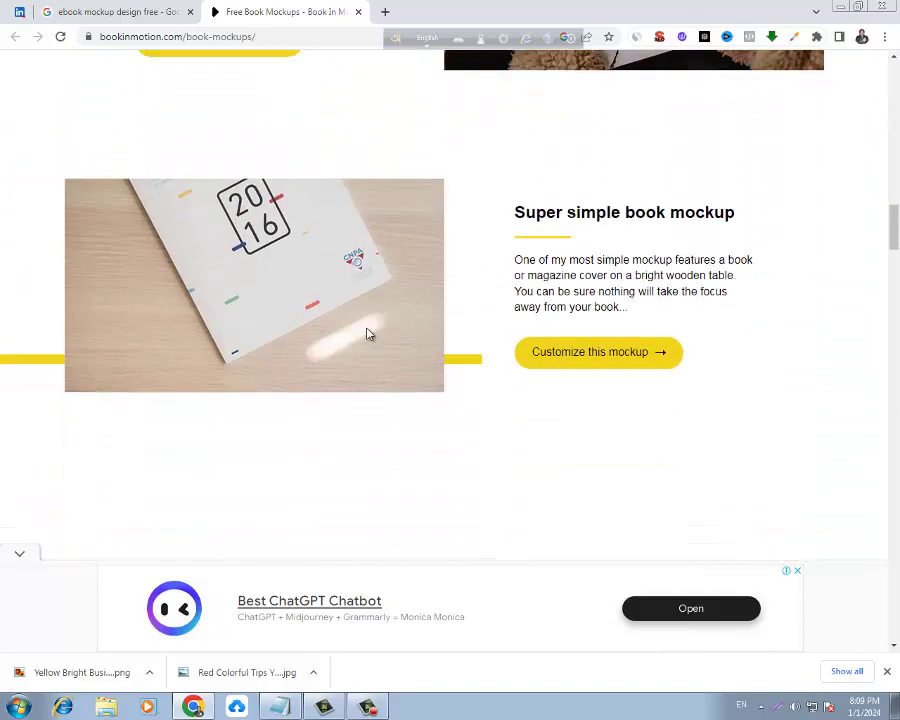
scroll(367, 334, down, 2)
scroll(367, 334, down, 2)
scroll(367, 334, down, 2)
scroll(367, 334, down, 3)
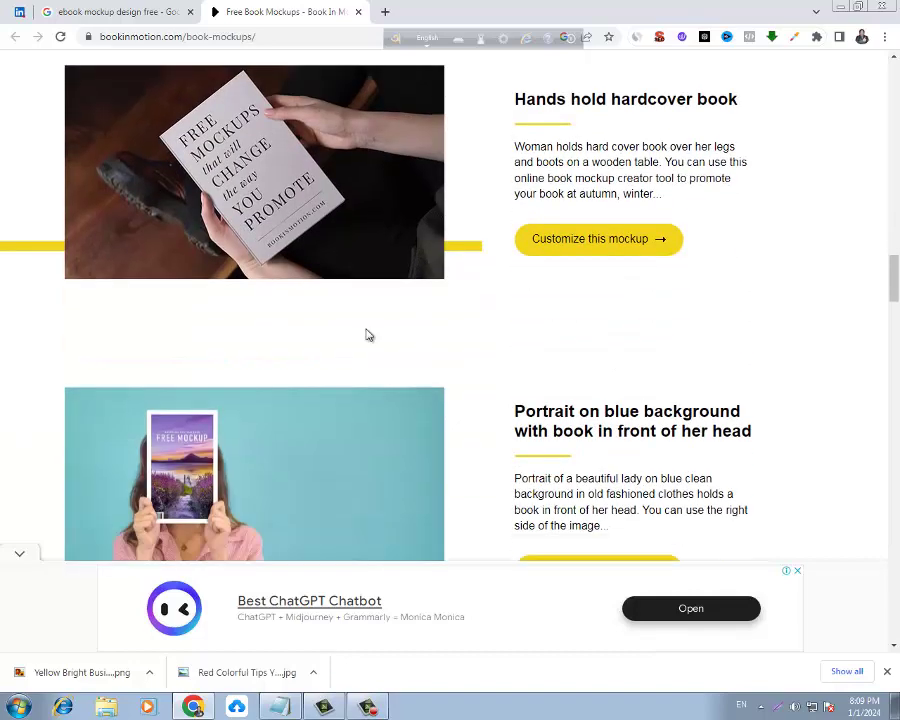
scroll(367, 334, down, 3)
scroll(367, 335, down, 2)
scroll(367, 336, down, 1)
scroll(367, 335, down, 2)
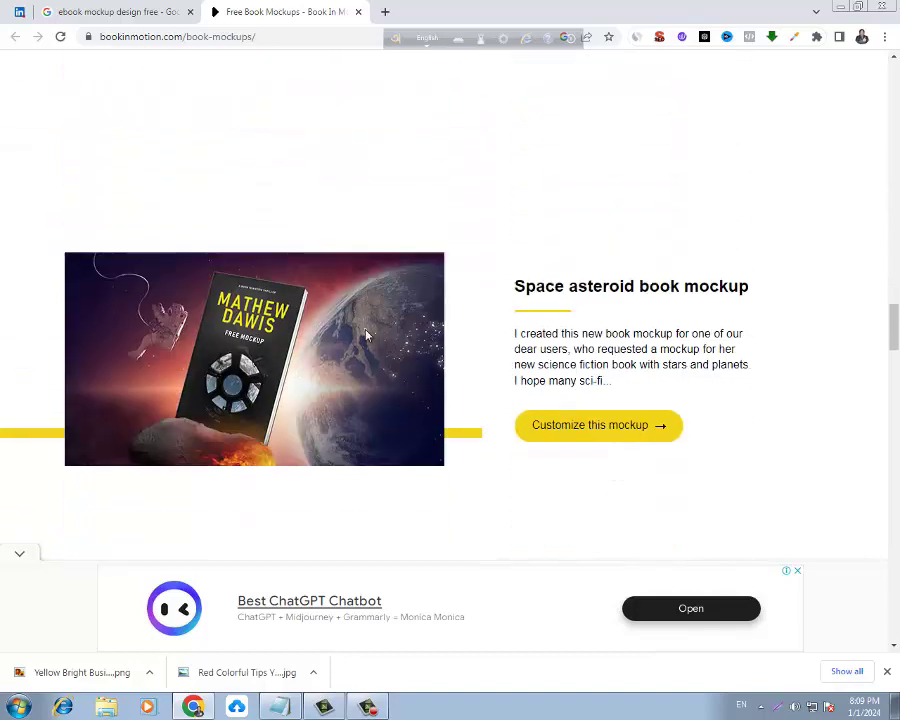
scroll(367, 335, down, 1)
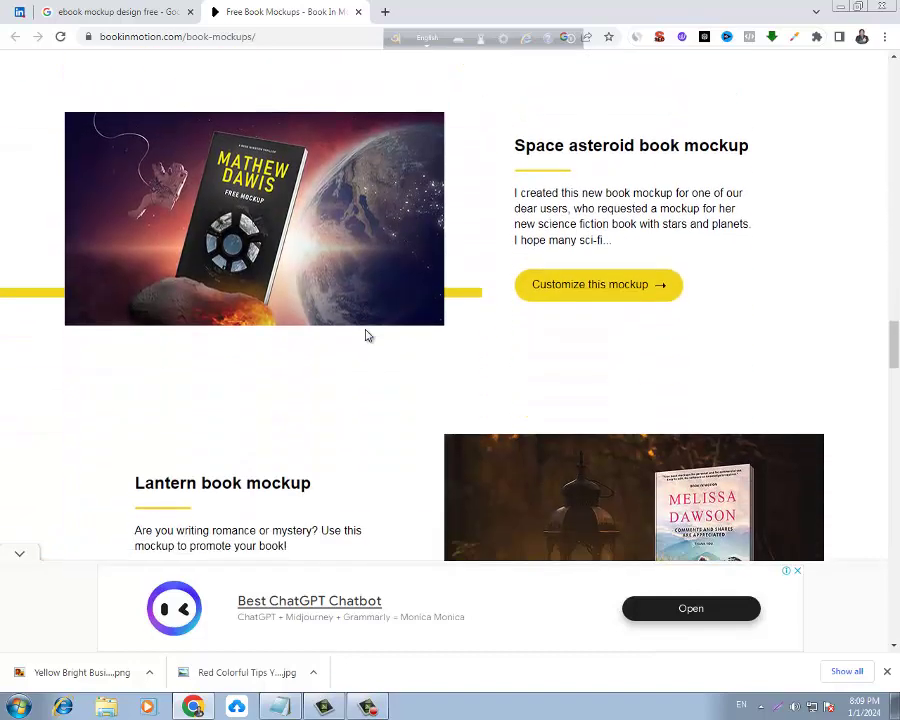
scroll(576, 311, down, 2)
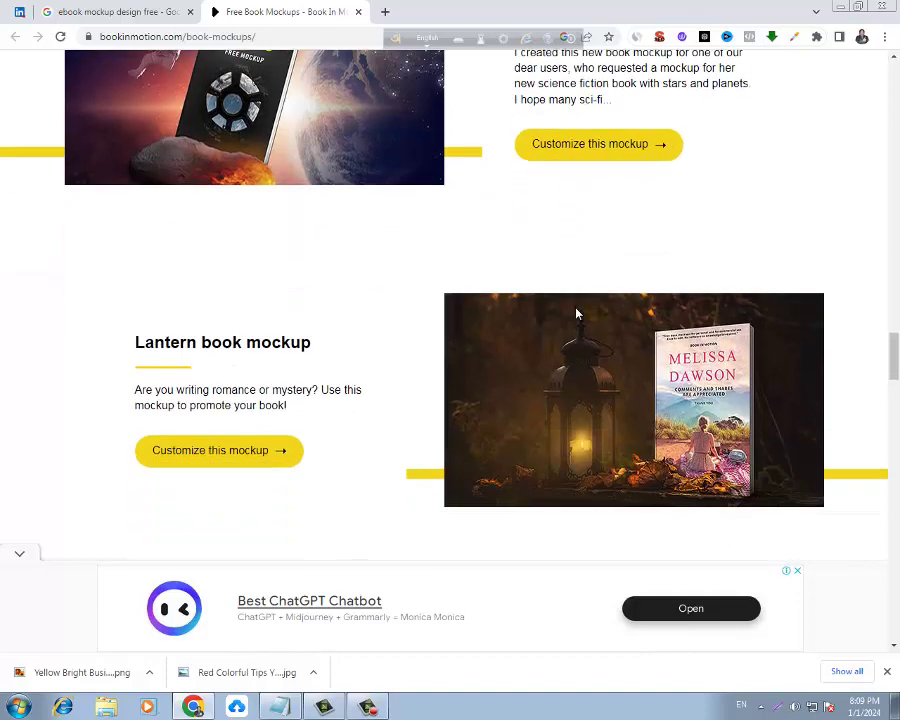
scroll(703, 372, down, 1)
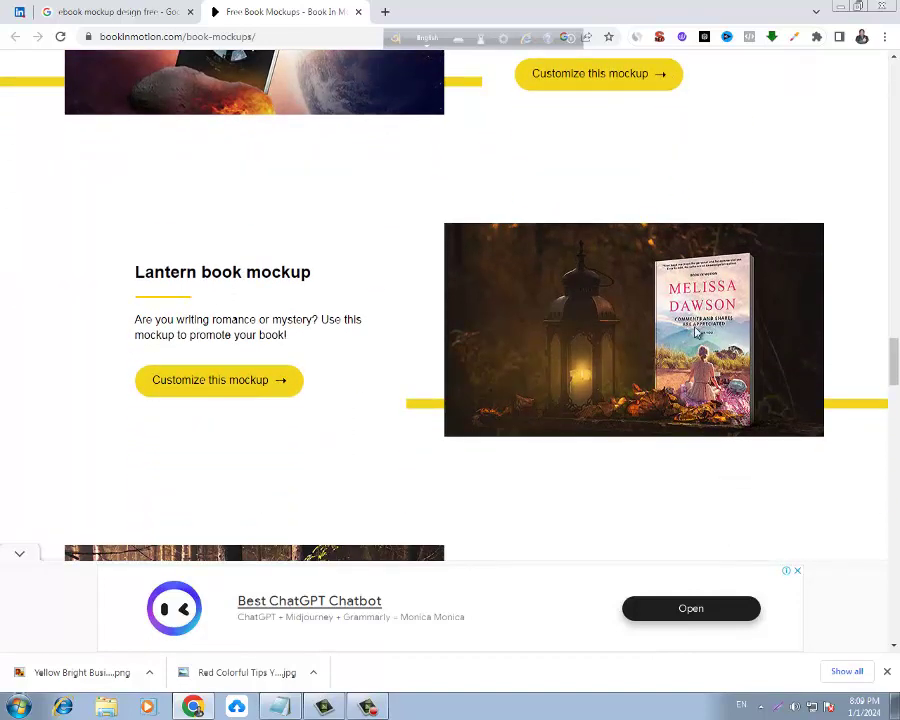
click(233, 389)
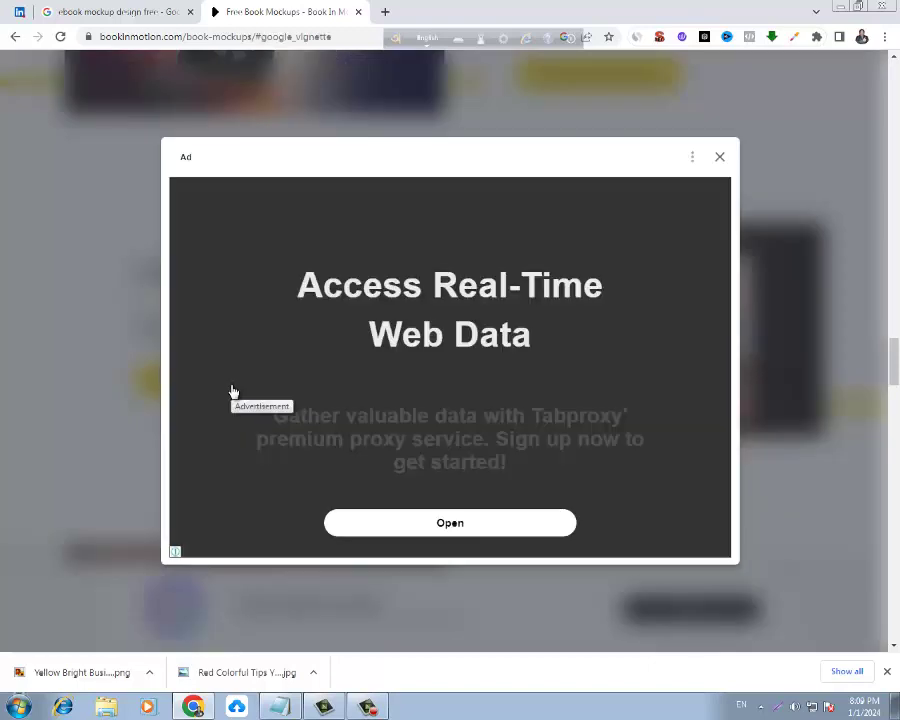
click(718, 159)
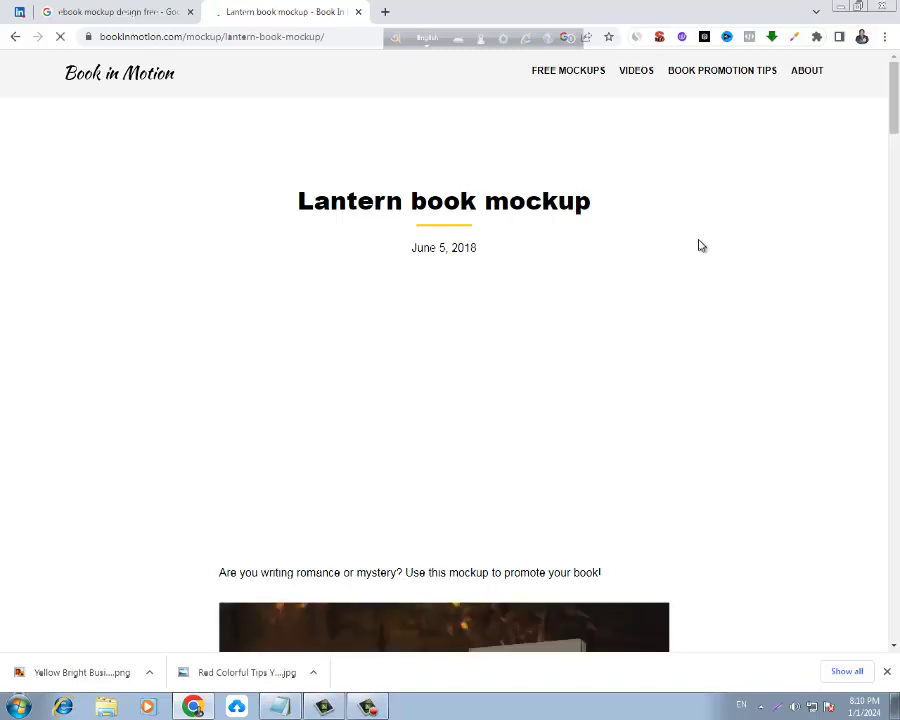
Load 61oYOchmlvL._SL1500_ from the Desktop as the cover, reloading it after closing the link popup
scroll(777, 300, down, 3)
scroll(777, 296, down, 2)
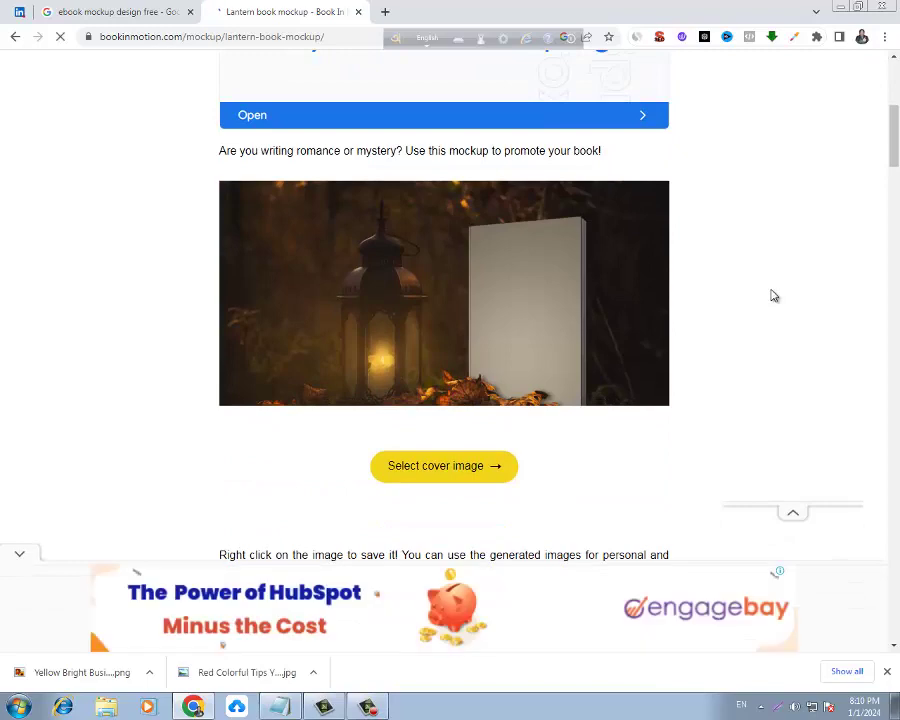
click(431, 470)
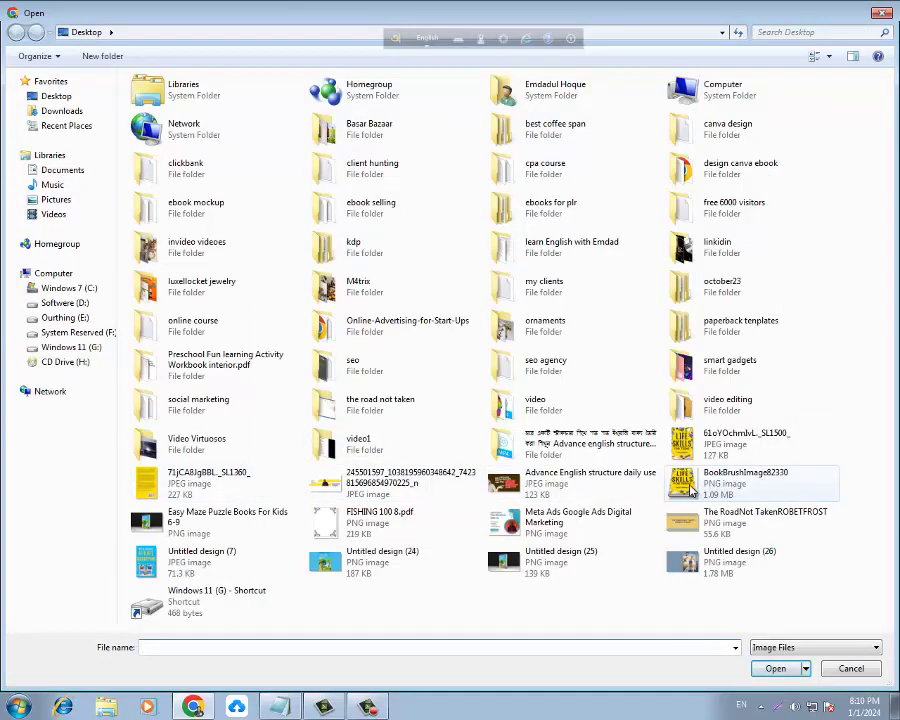
click(712, 452)
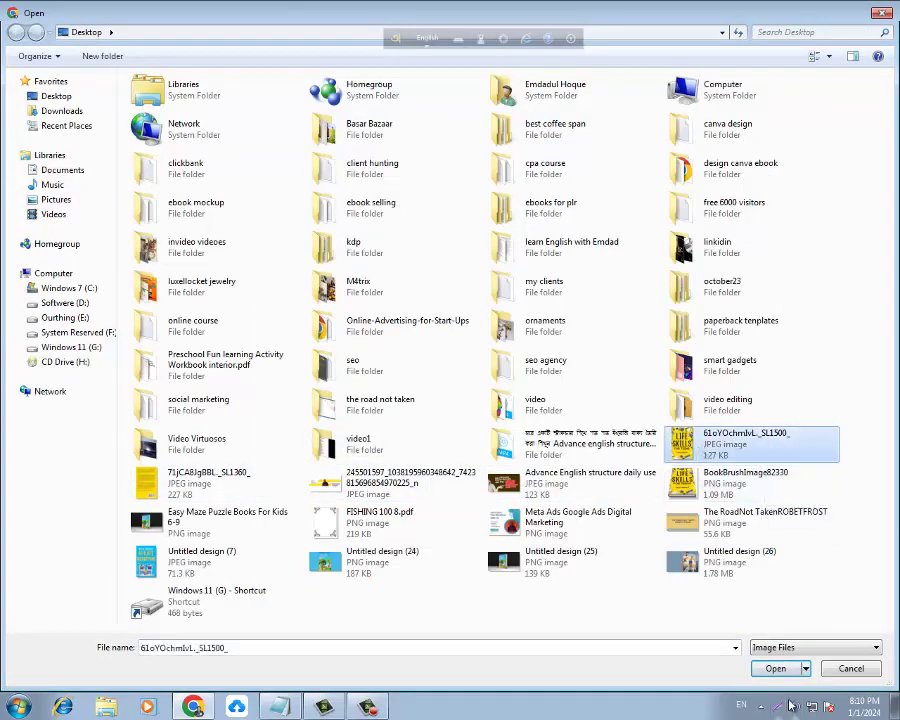
click(775, 668)
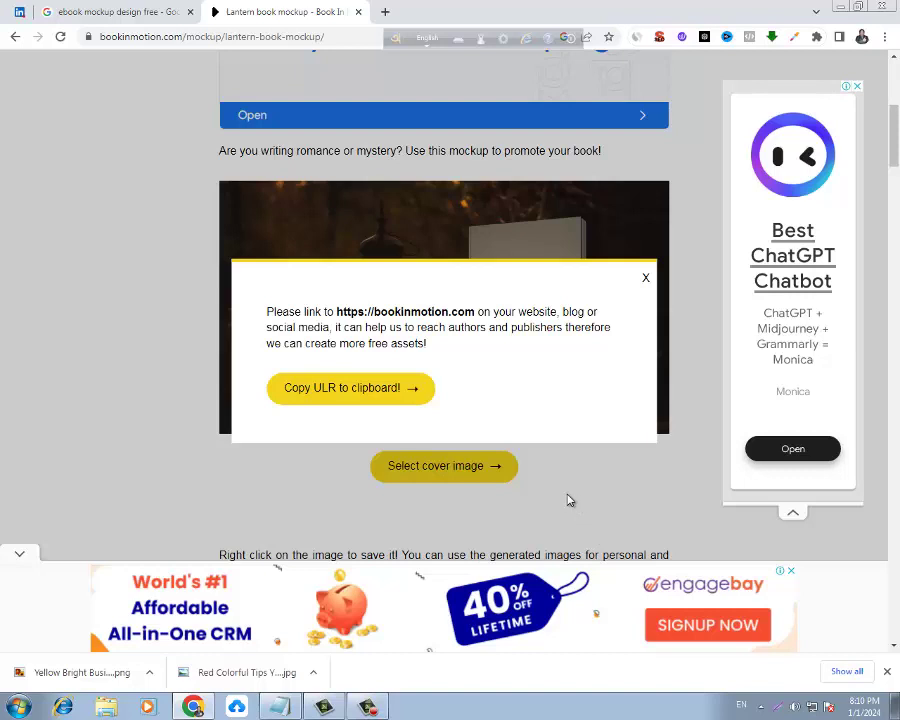
click(646, 280)
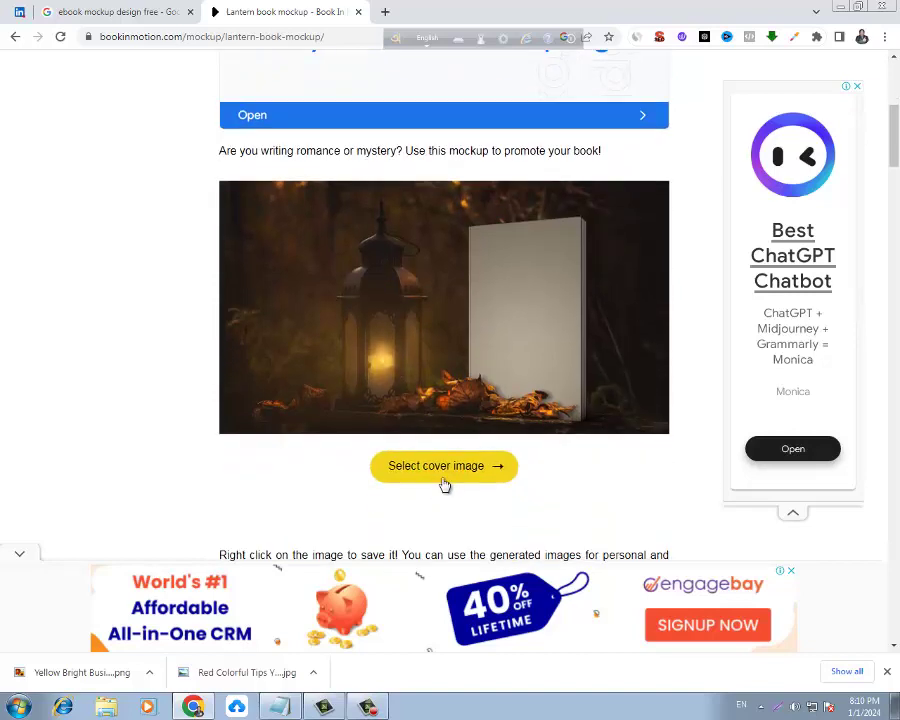
click(450, 476)
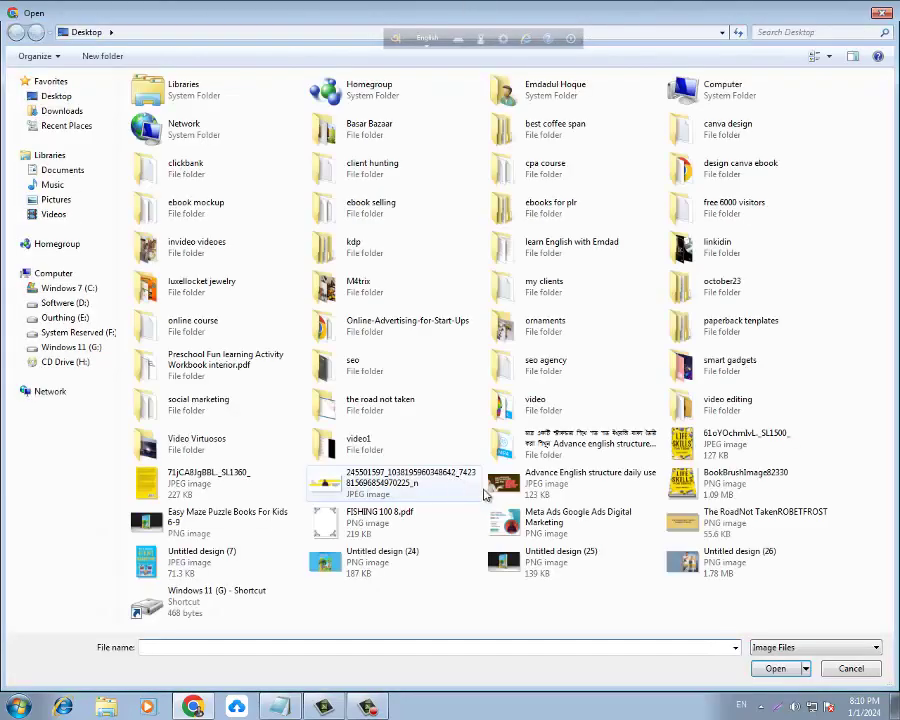
click(693, 445)
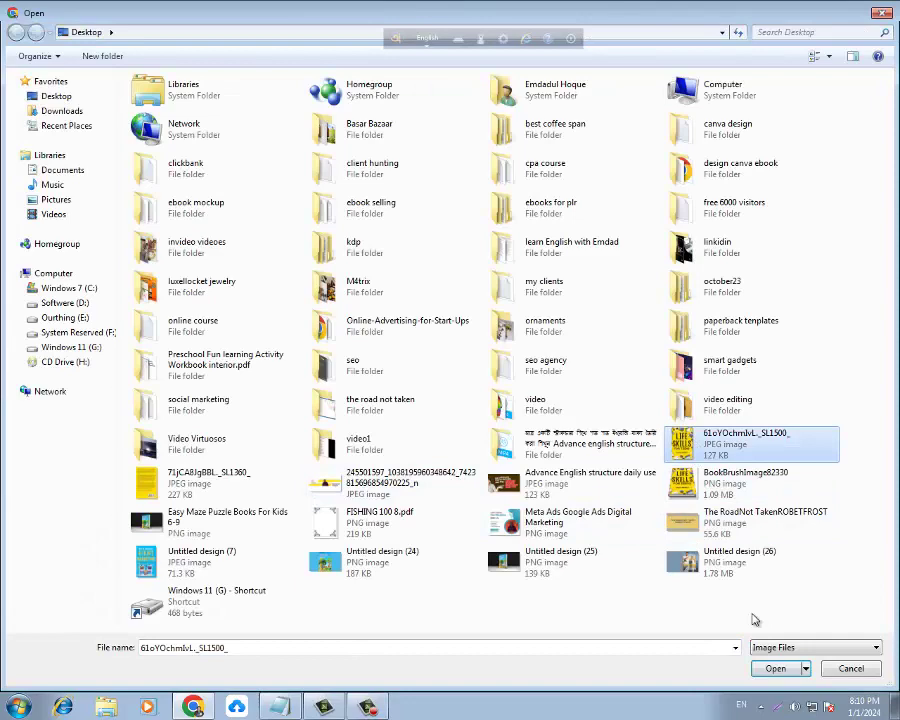
click(772, 669)
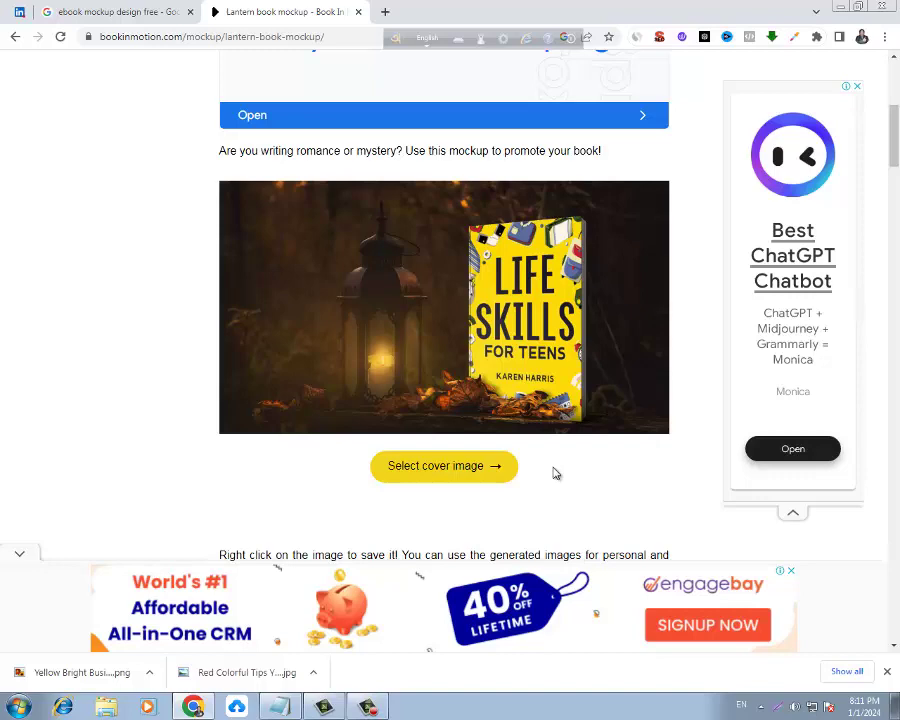
Save the Lantern mockup image to the Desktop as download.jpg
scroll(582, 468, up, 3)
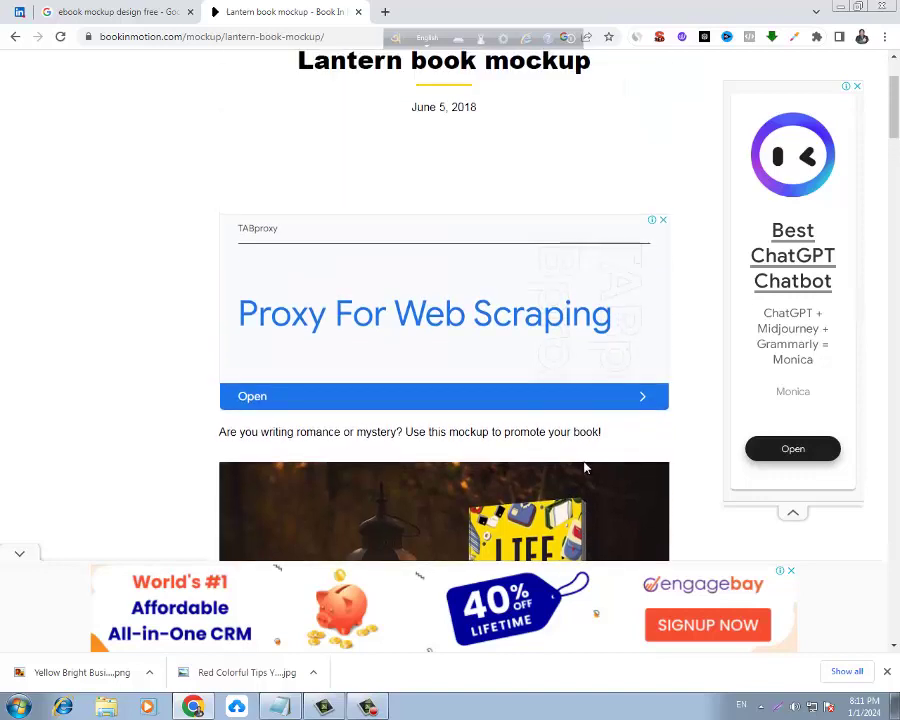
scroll(582, 468, down, 2)
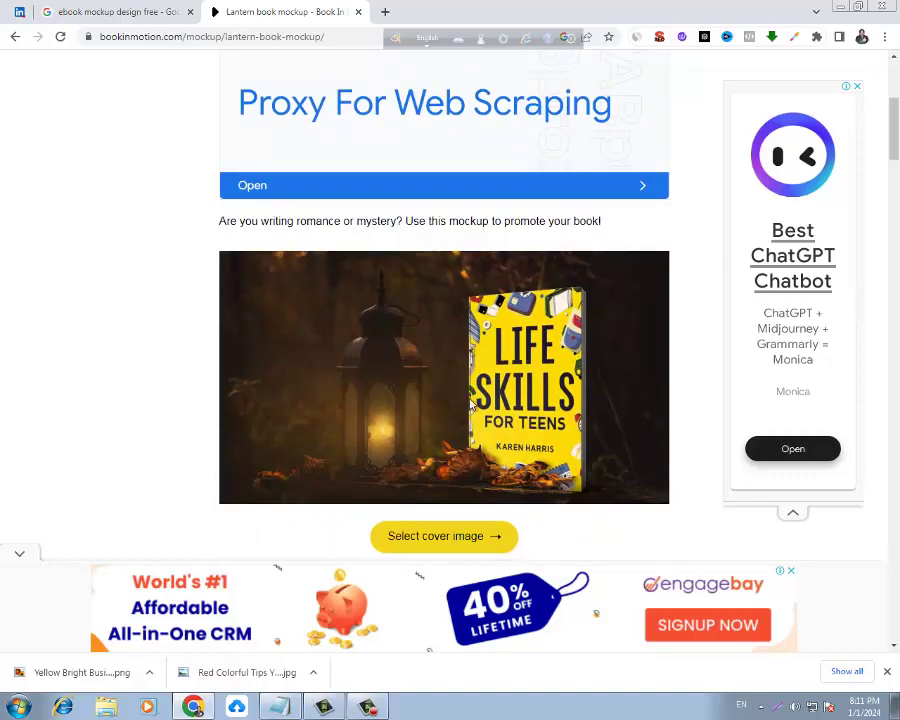
right_click(419, 340)
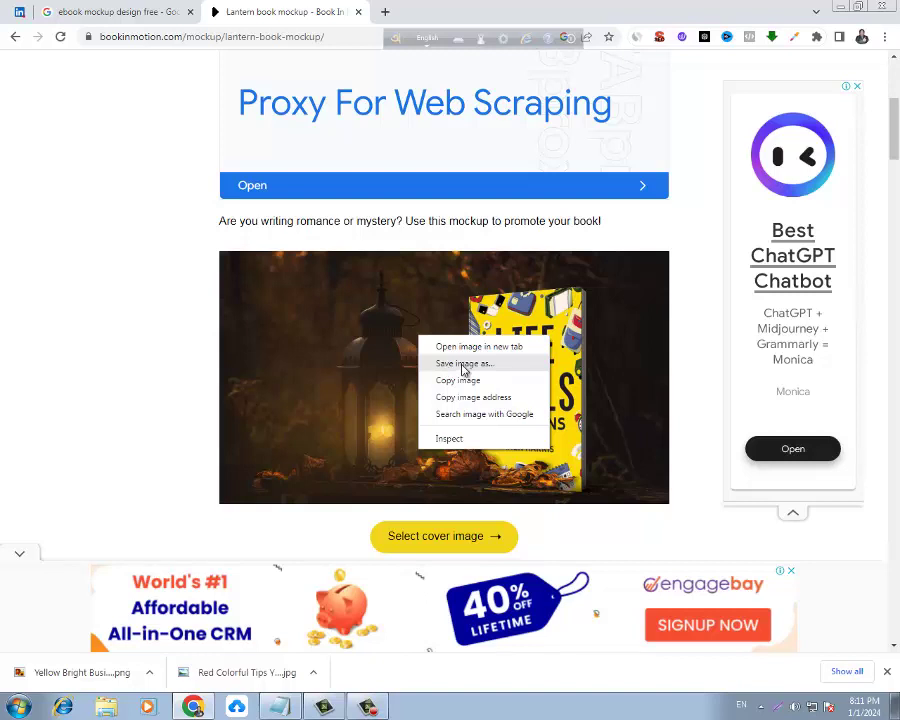
click(464, 367)
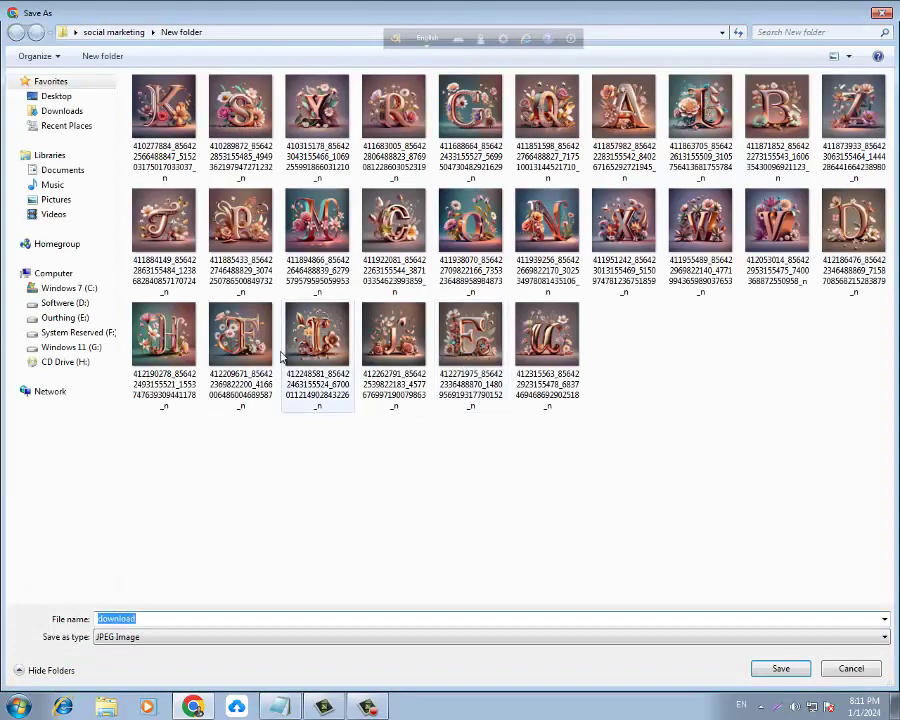
click(62, 98)
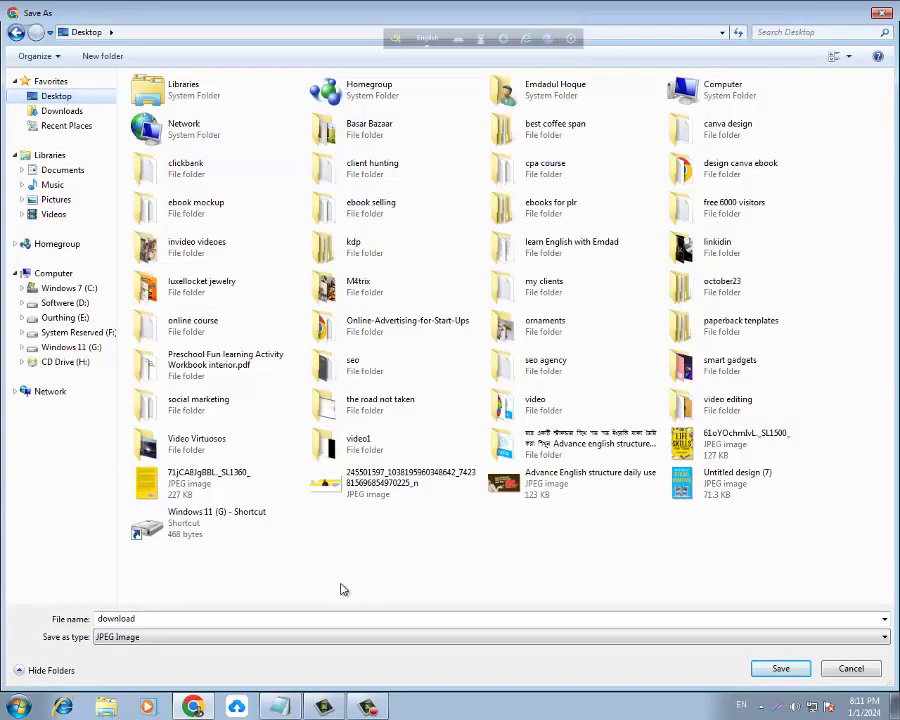
click(777, 670)
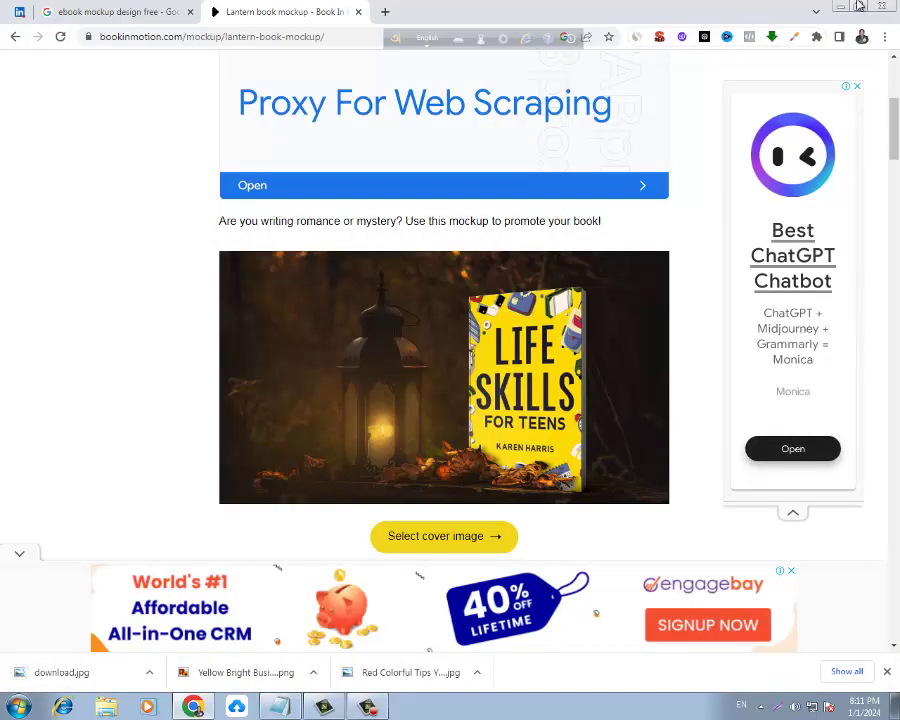
click(842, 8)
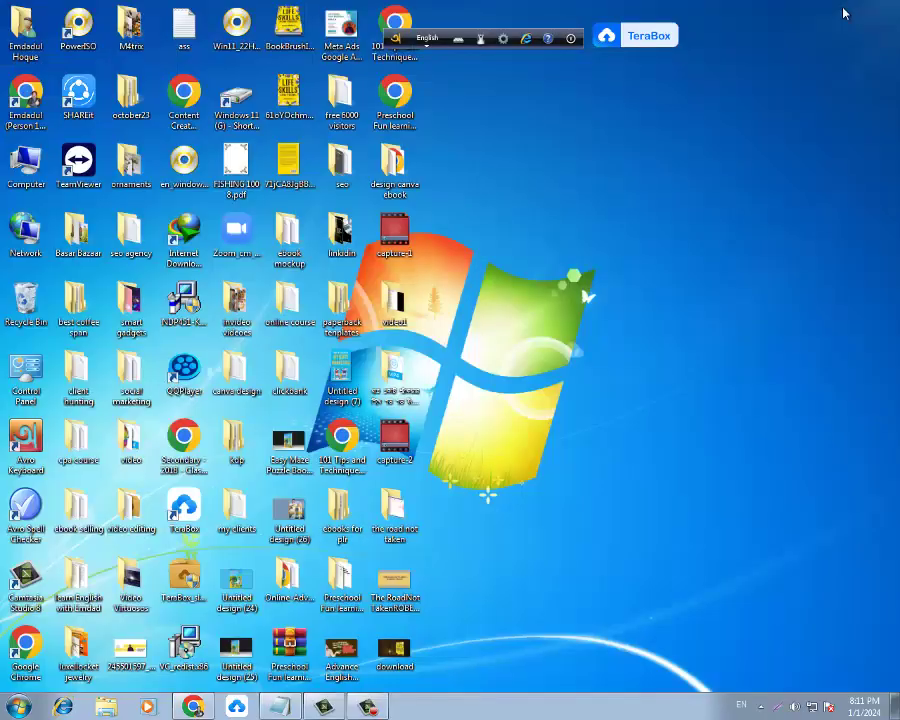
double_click(396, 650)
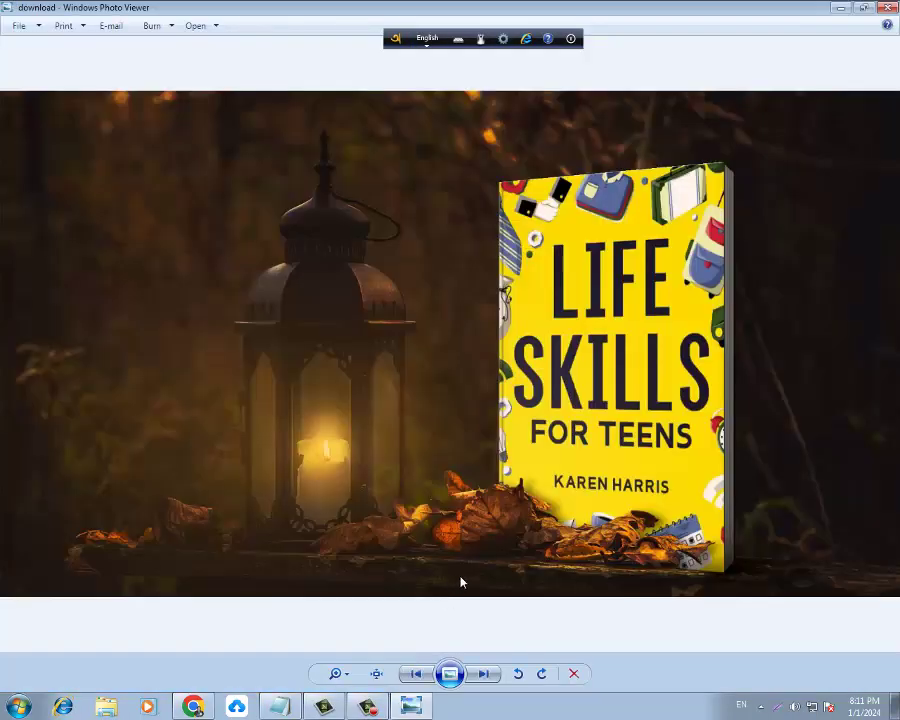
click(888, 9)
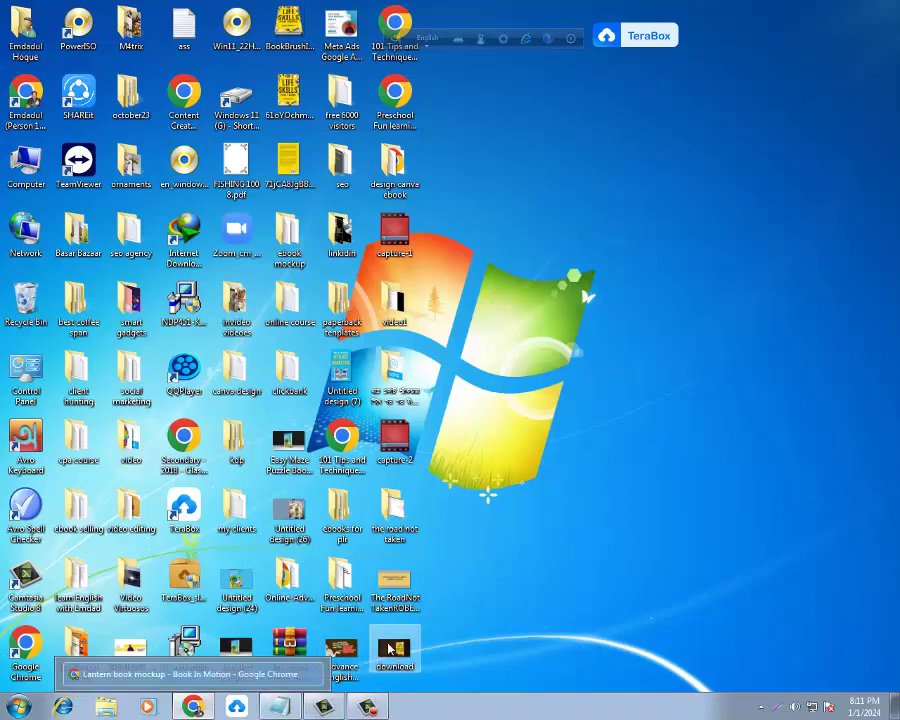
drag(395, 650, 572, 510)
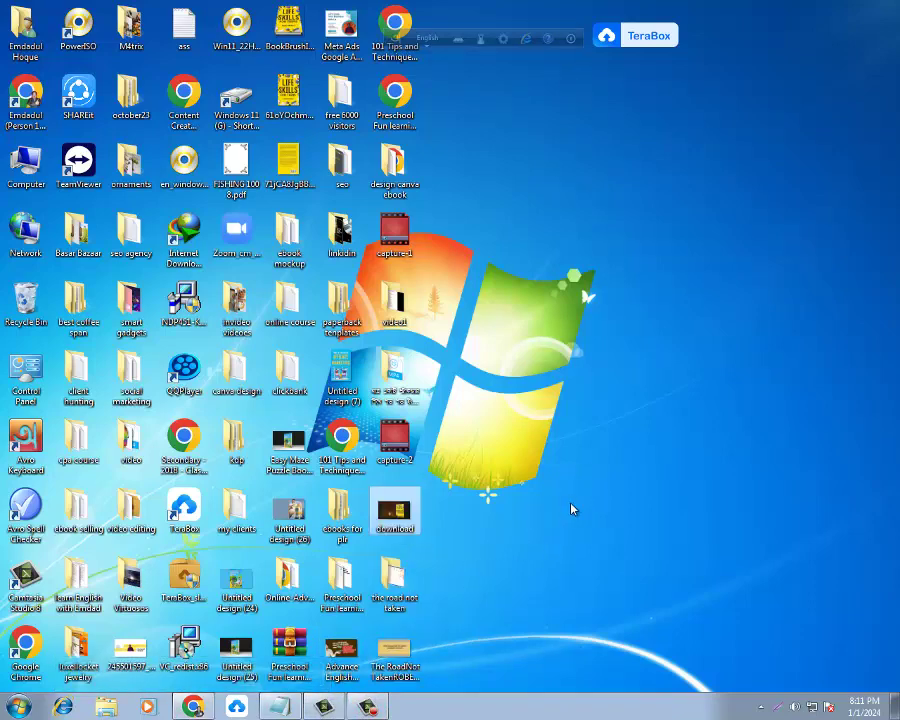
double_click(401, 516)
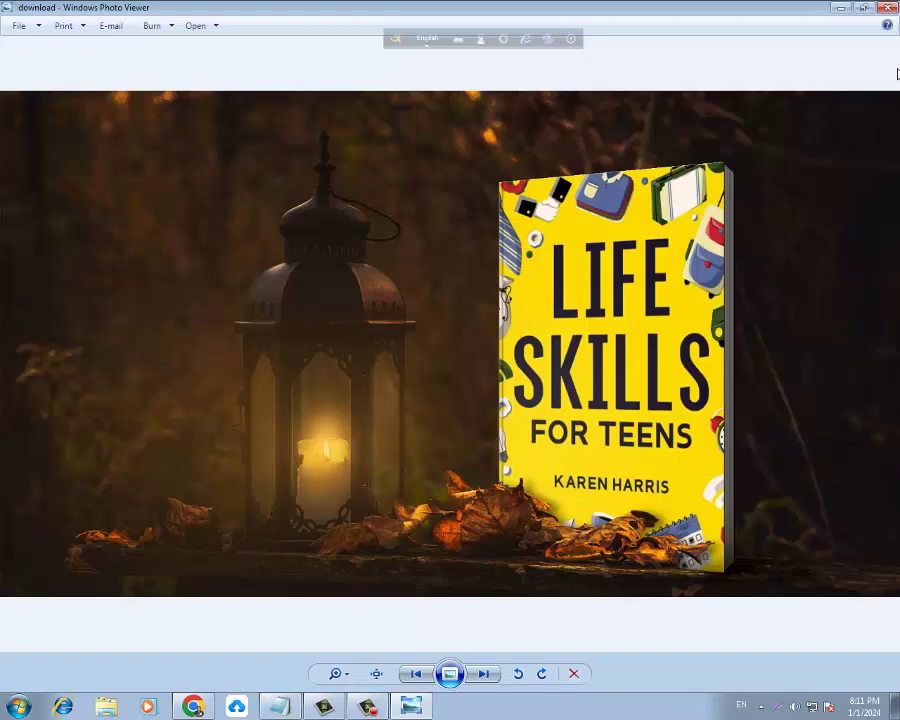
click(891, 9)
click(195, 708)
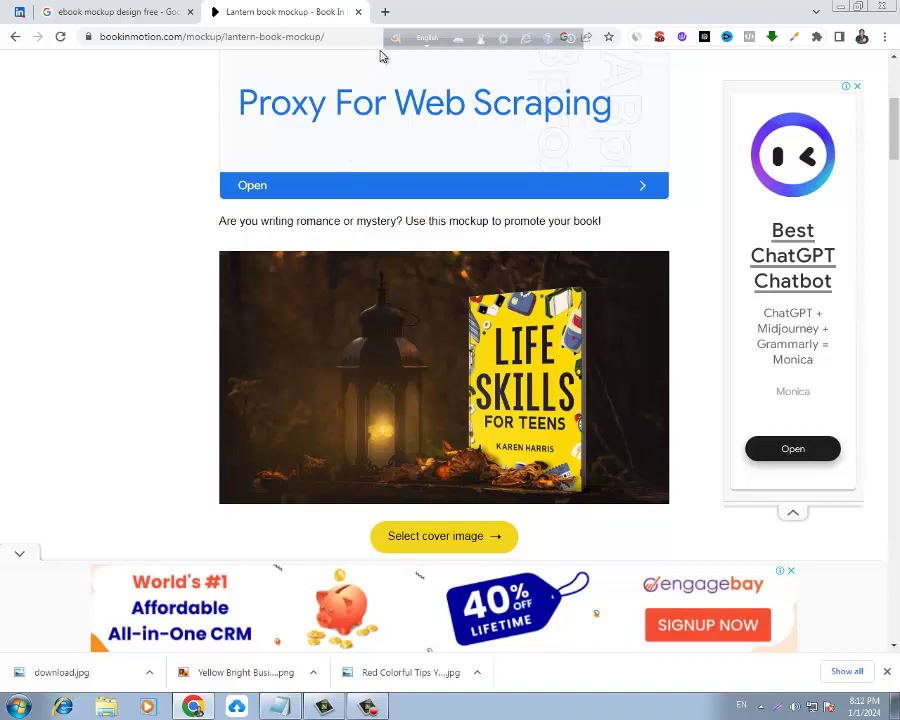
In a new tab, search Google for 'canva' and go to Canva: Visual Suite for Everyone
click(385, 12)
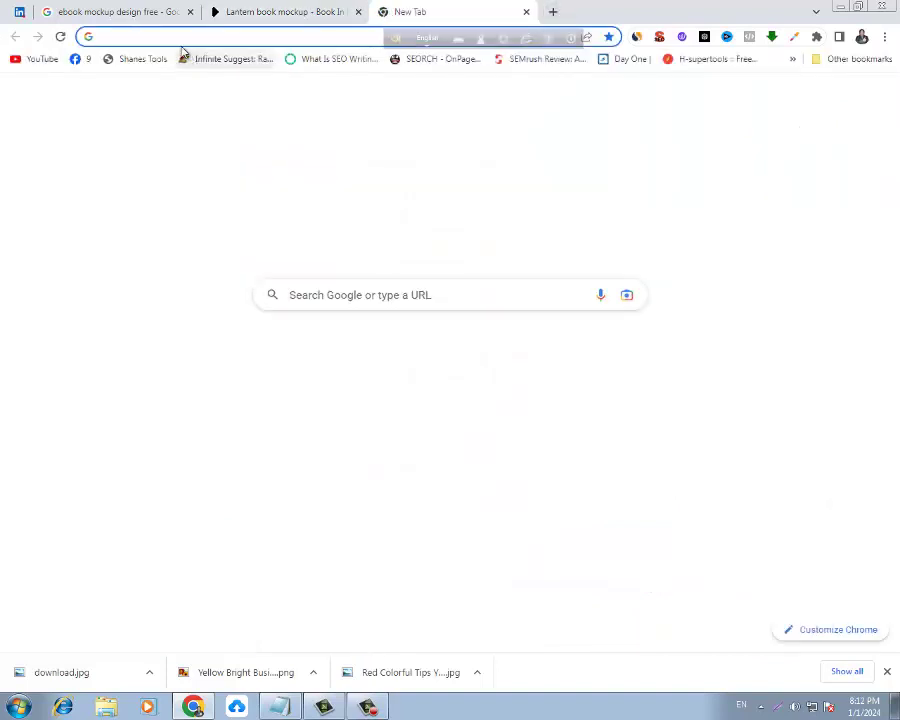
click(177, 36)
click(129, 90)
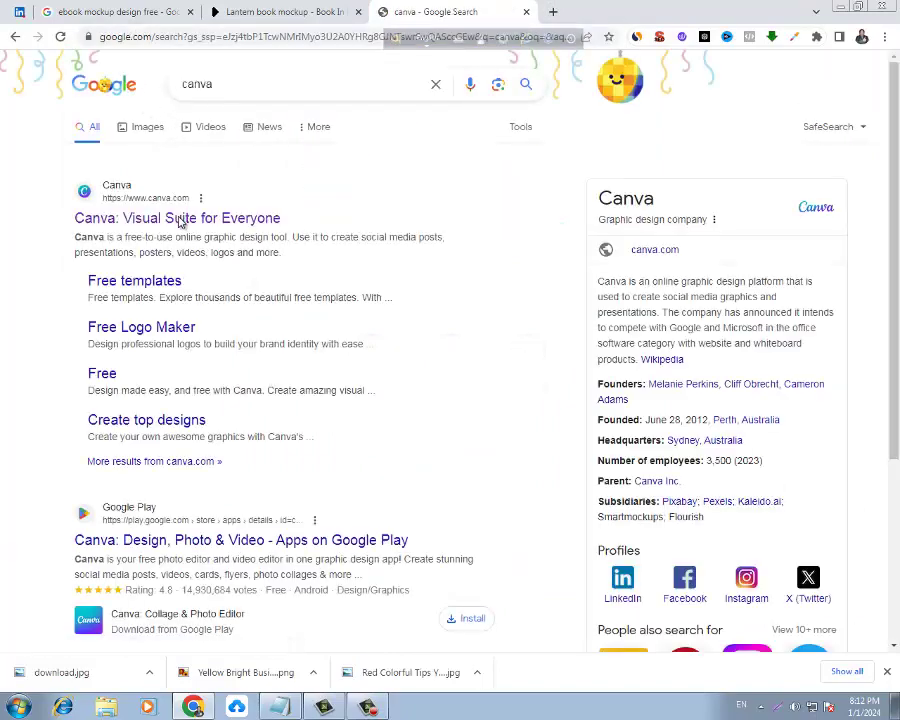
click(180, 224)
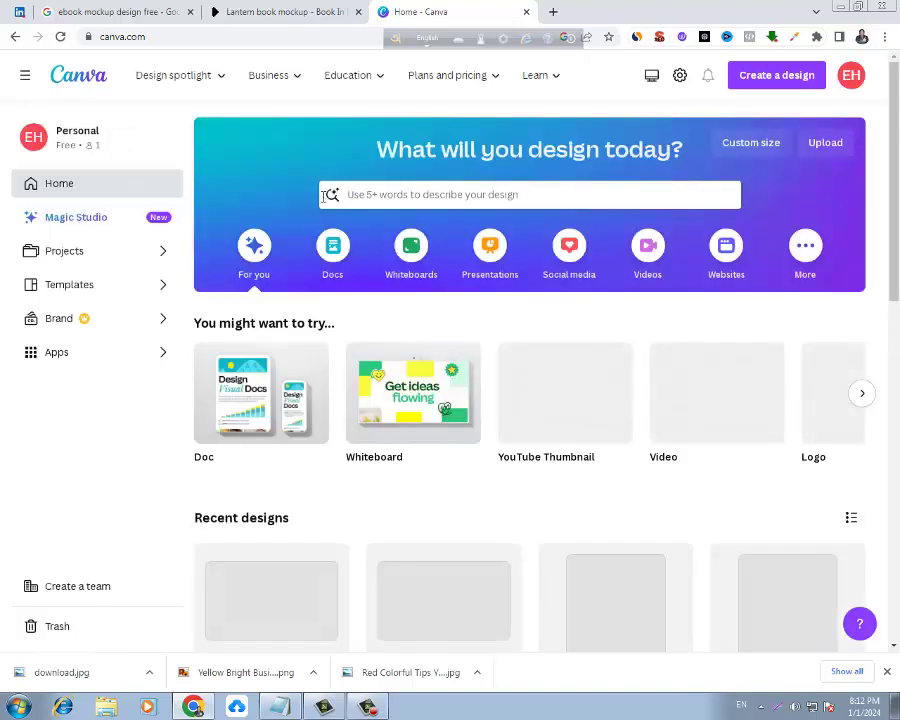
Type 'facebook' into Canva's 'What will you design today?' search bar
click(404, 195)
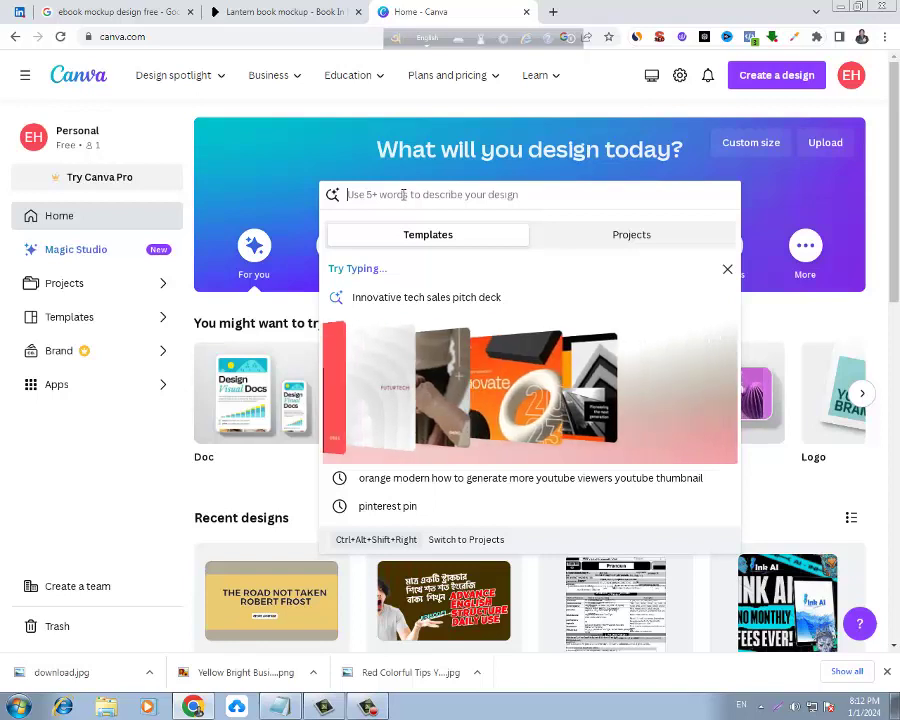
text(fa)
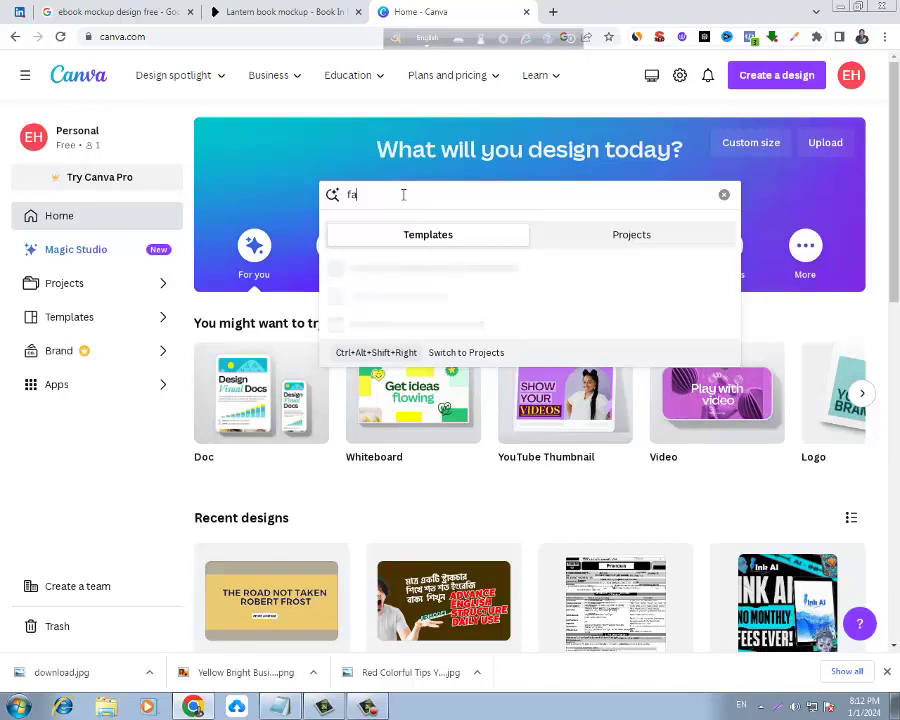
text(ceboo)
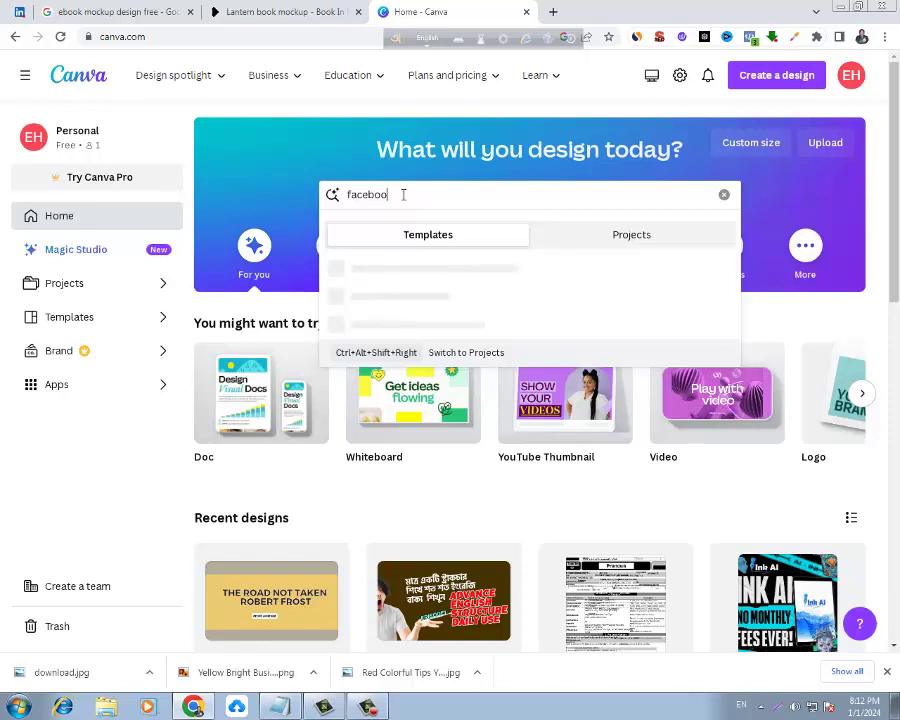
text(k)
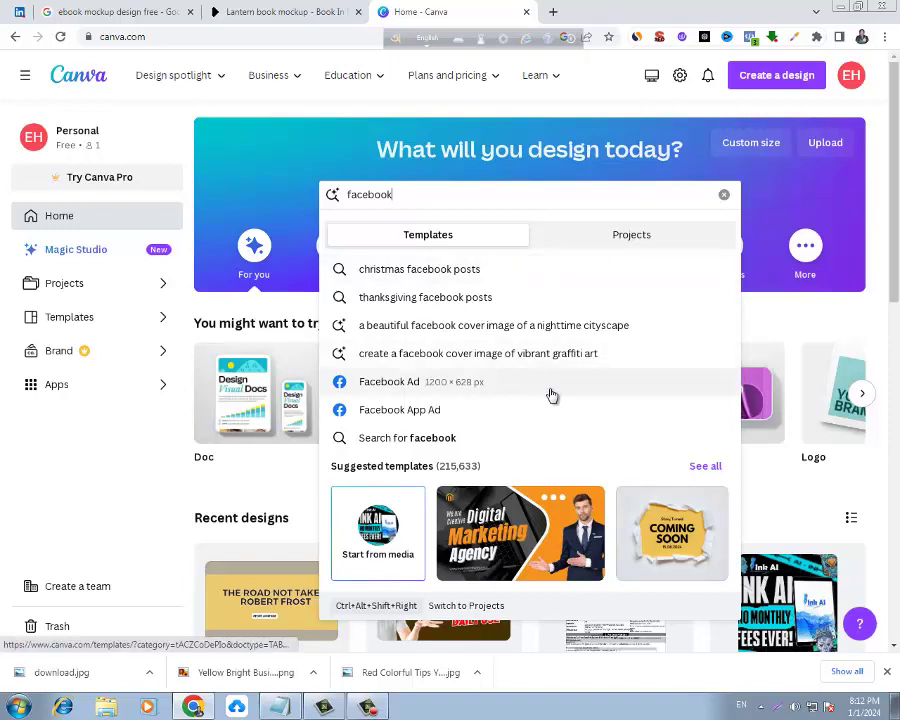
scroll(546, 398, down, 2)
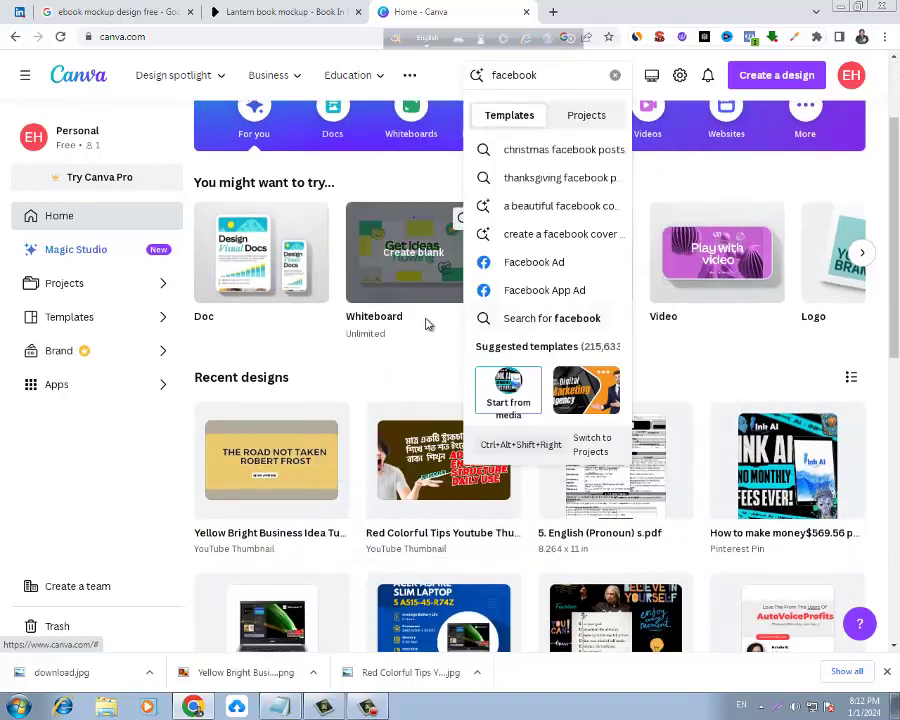
scroll(432, 300, up, 2)
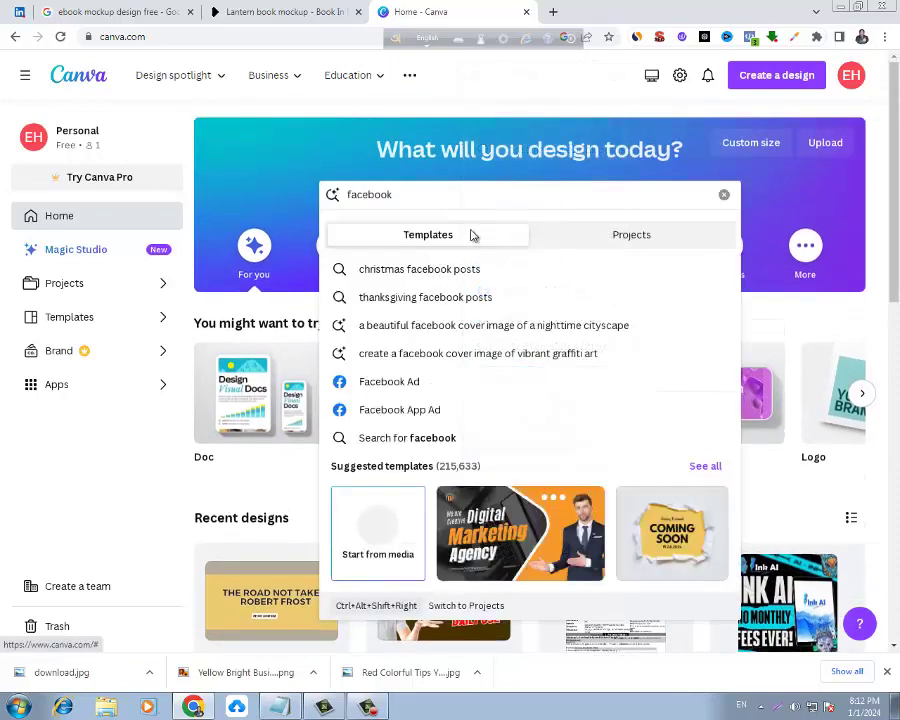
Browse the Facebook templates results and open the Purple Neon Facebook Profile Picture template
click(443, 440)
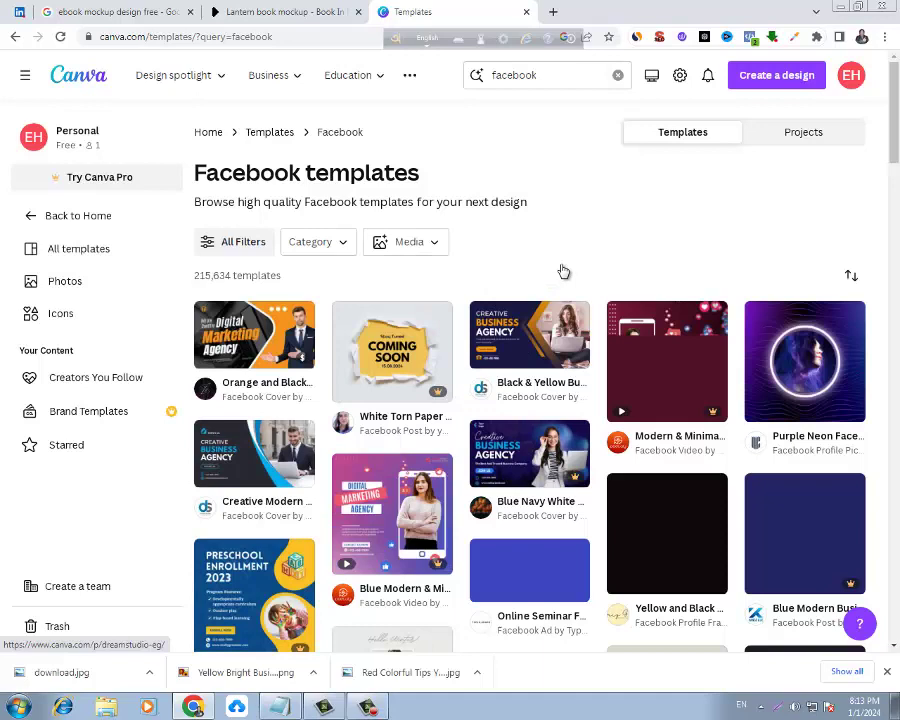
scroll(564, 271, down, 2)
scroll(564, 271, up, 2)
scroll(612, 258, down, 2)
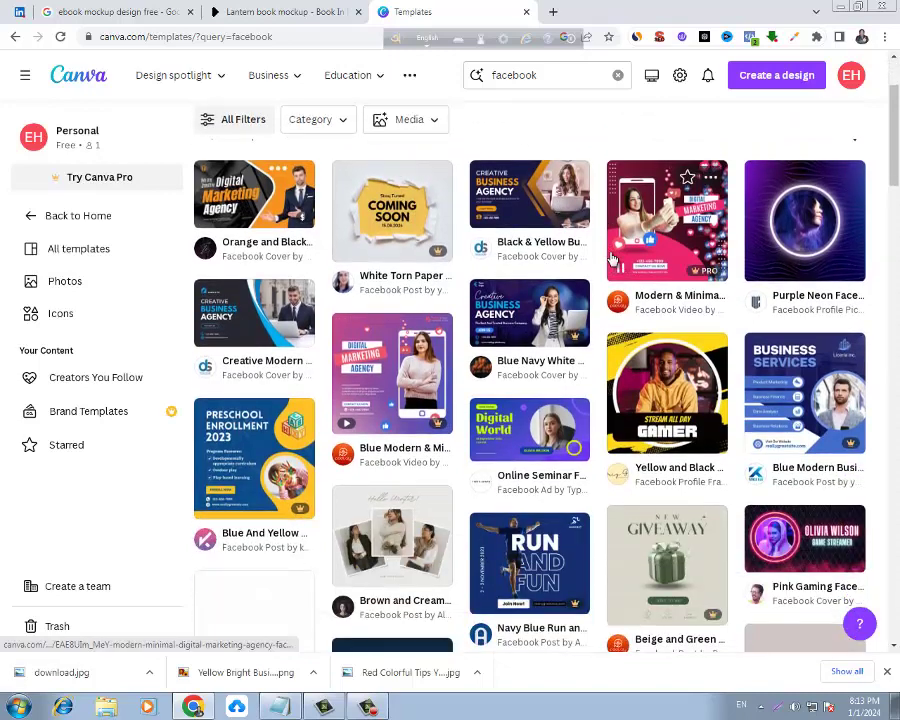
scroll(612, 258, up, 1)
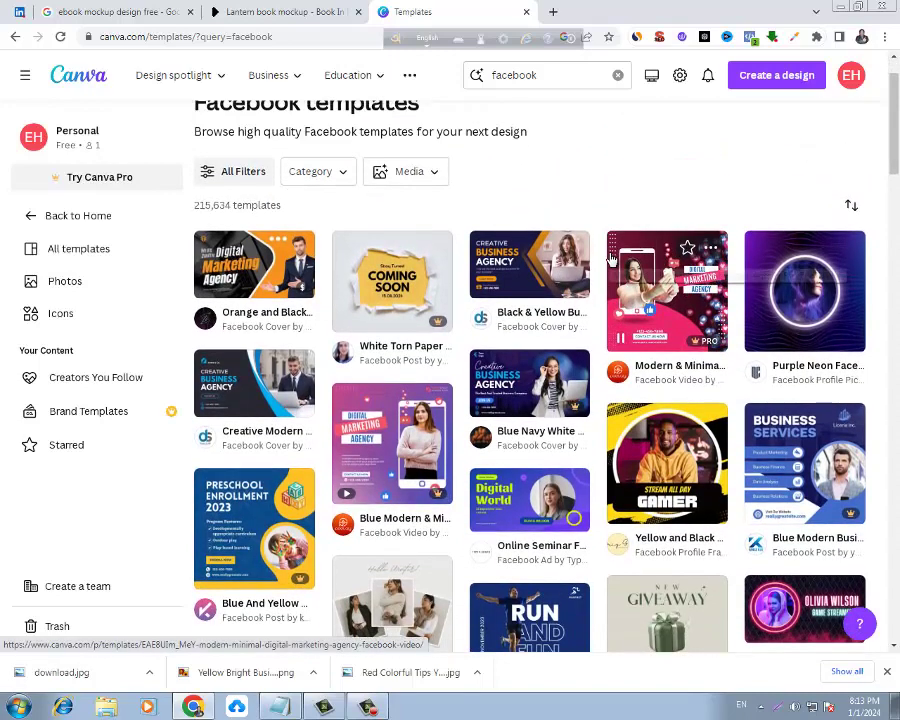
scroll(608, 263, down, 1)
scroll(606, 262, down, 2)
scroll(606, 262, down, 1)
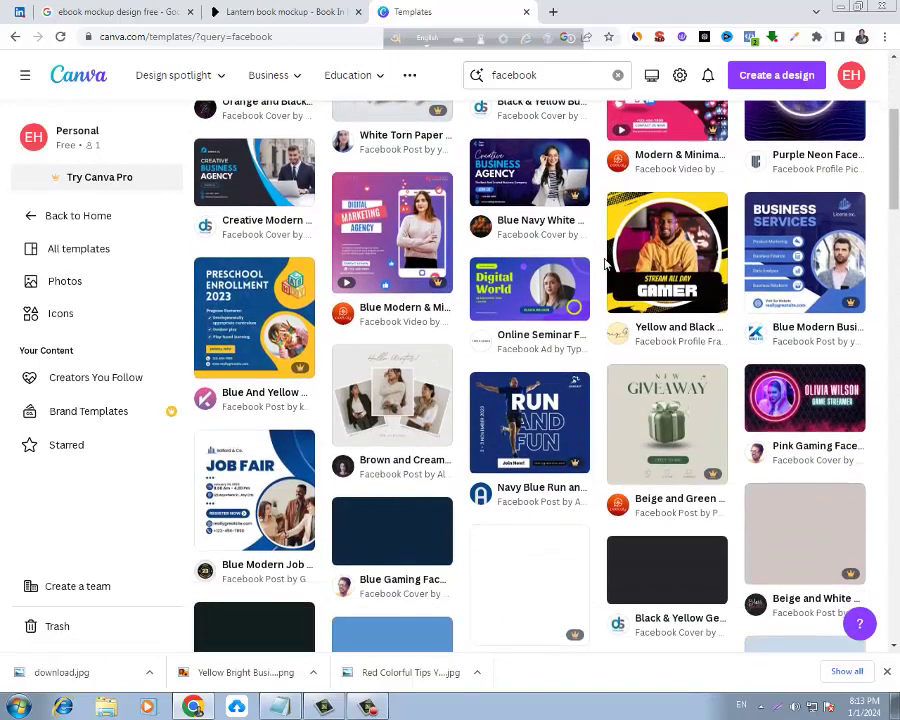
scroll(605, 263, down, 1)
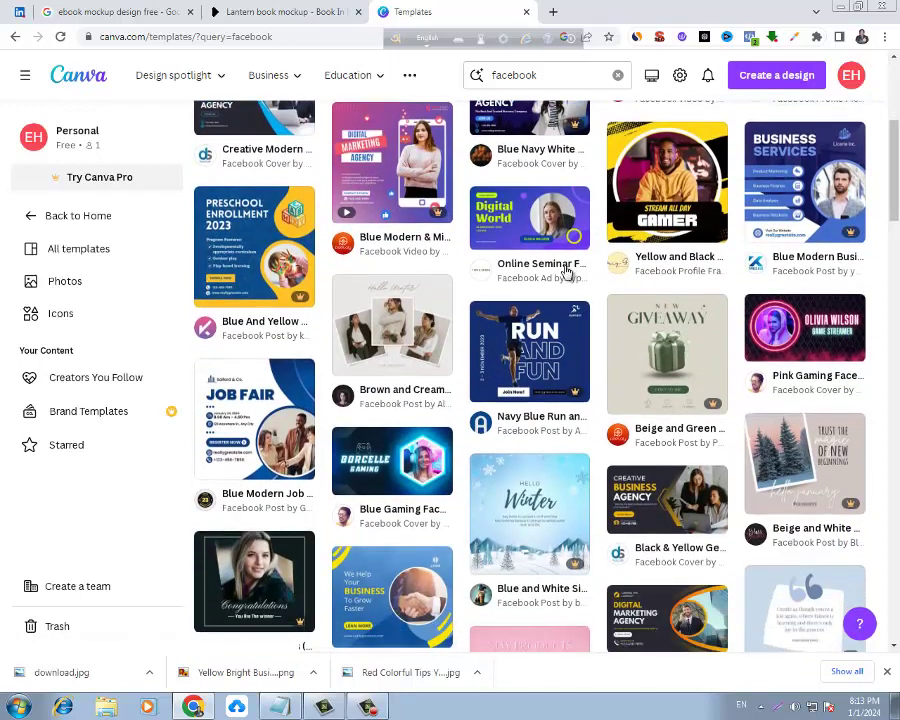
scroll(566, 272, down, 3)
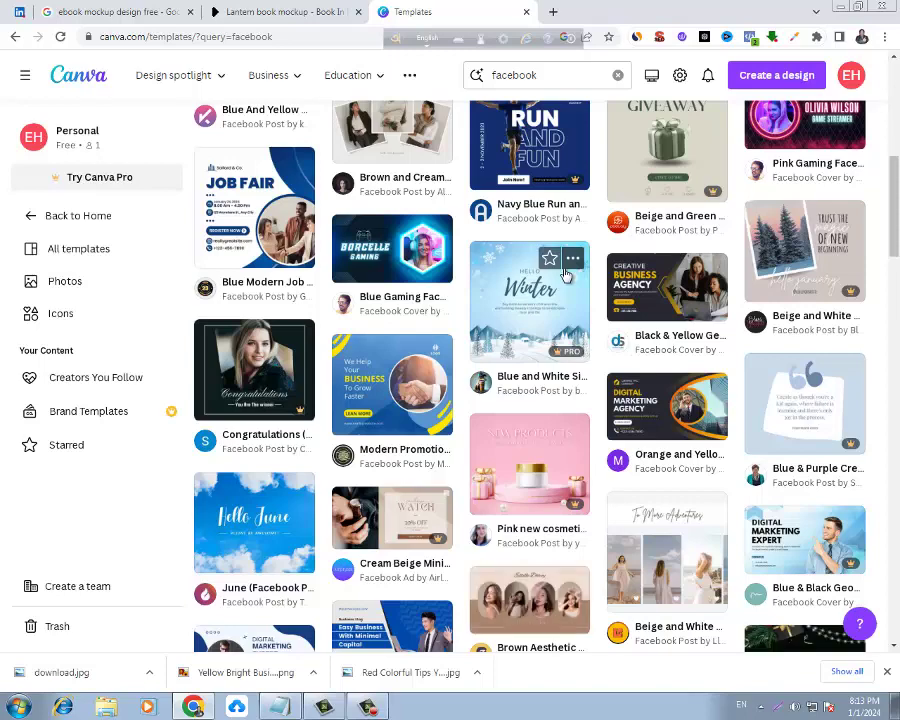
scroll(565, 274, up, 5)
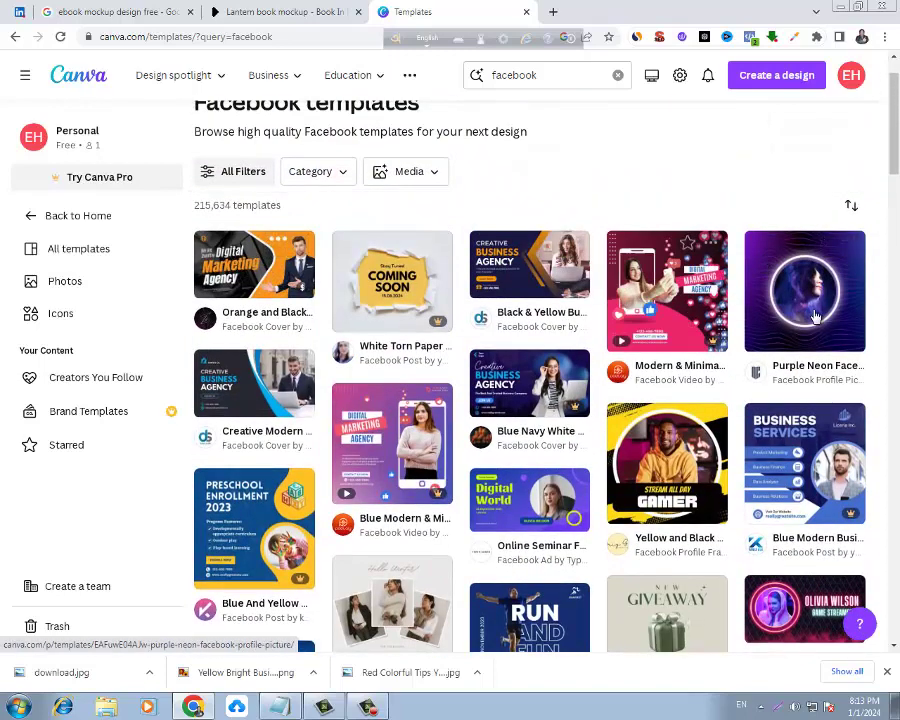
click(800, 307)
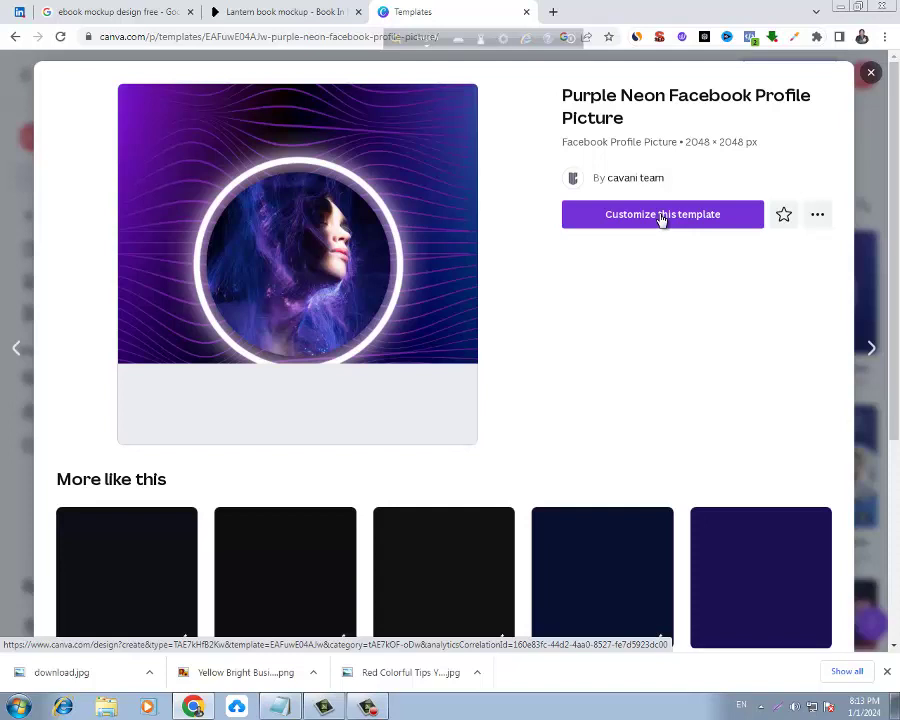
Choose 'Customize this template' on the Purple Neon Facebook Profile Picture preview
click(645, 220)
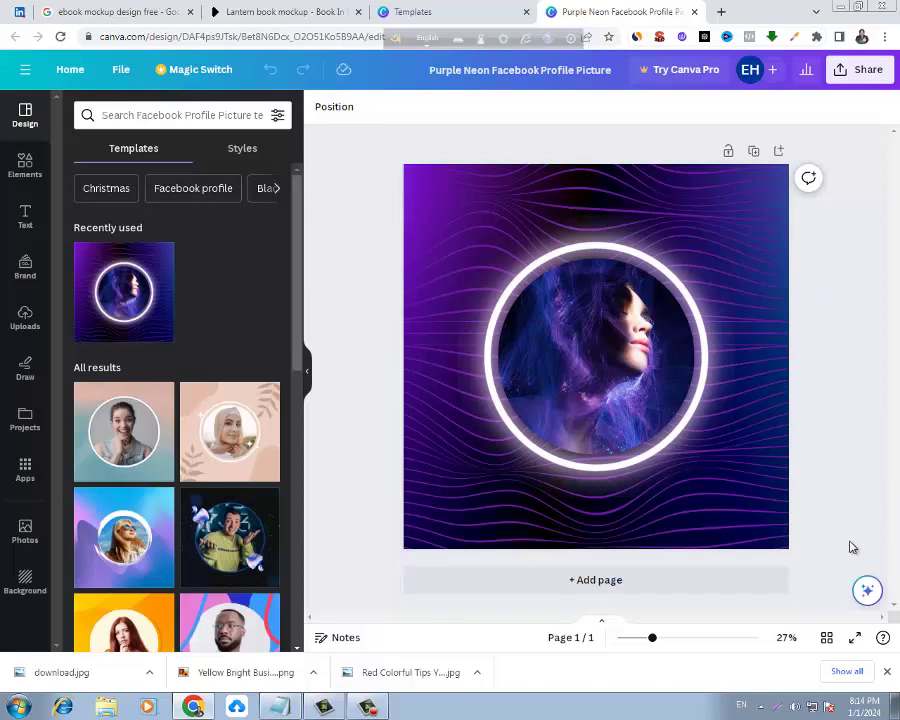
Delete the template's frame, photo, wavy line and purple background, then show the uploaded images
drag(851, 546, 497, 190)
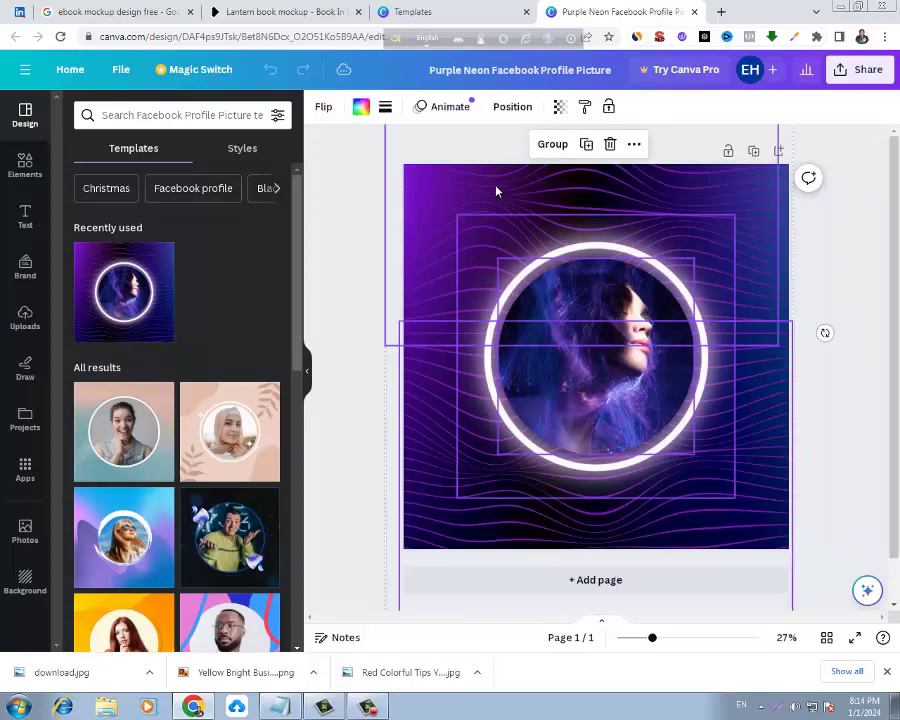
key(Delete)
click(535, 247)
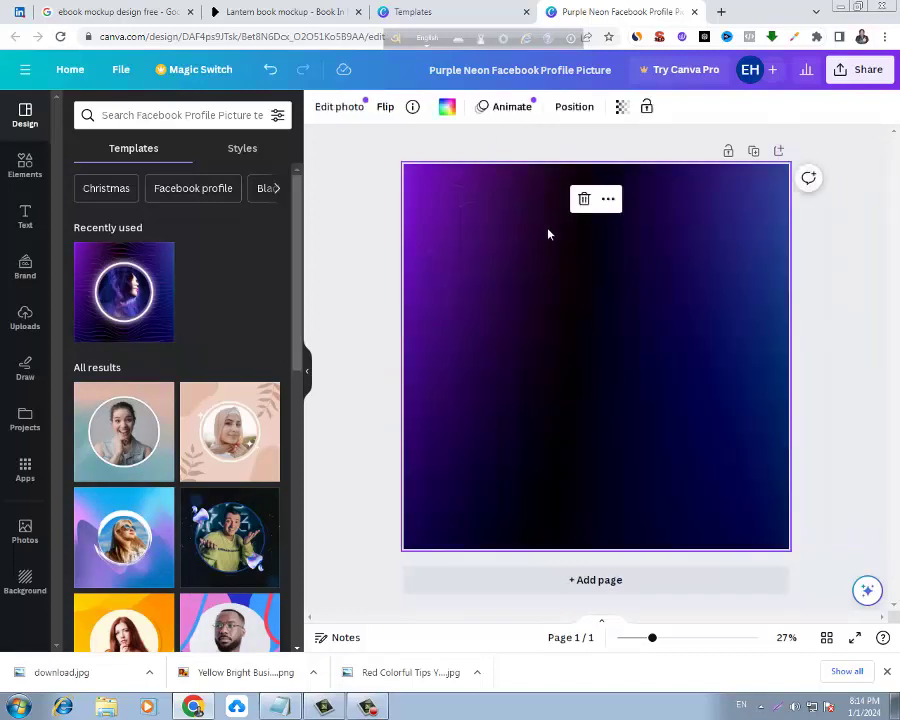
click(584, 198)
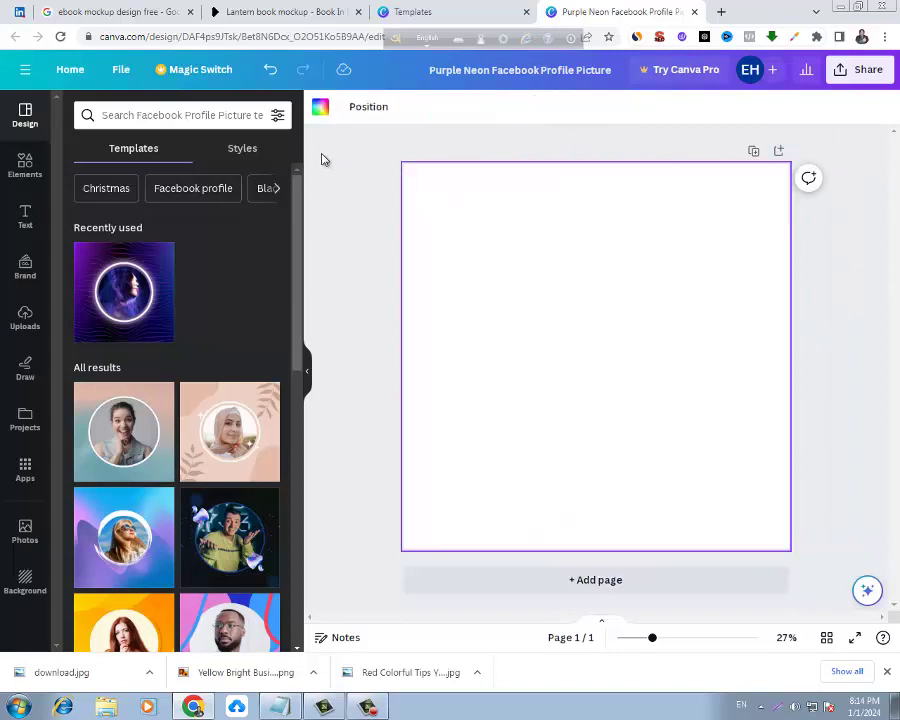
click(26, 320)
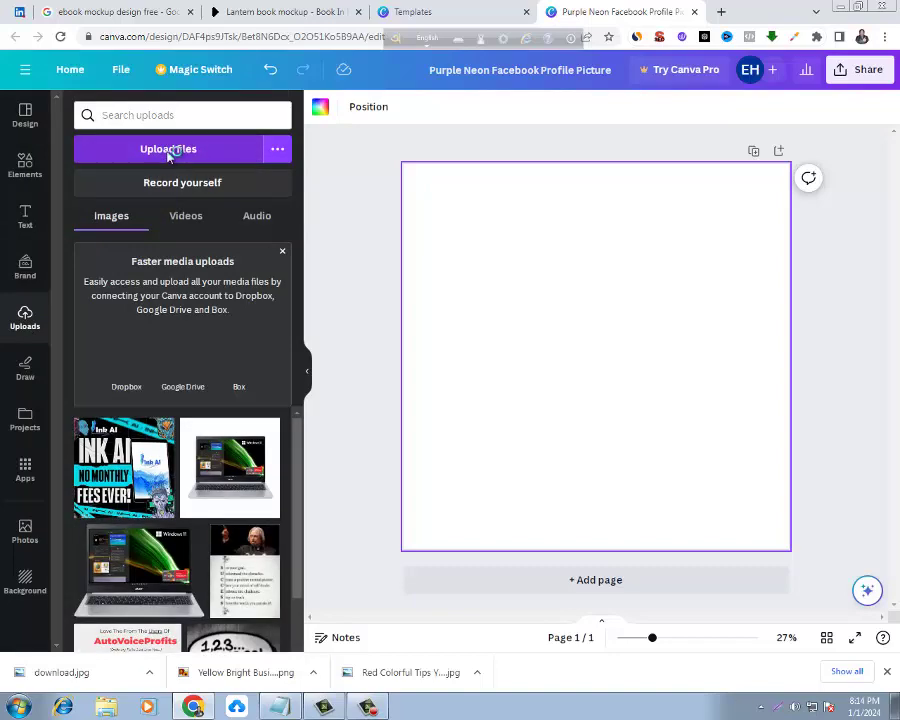
Upload download.jpg and drag the Life Skills lantern mockup onto the page as its background
click(168, 150)
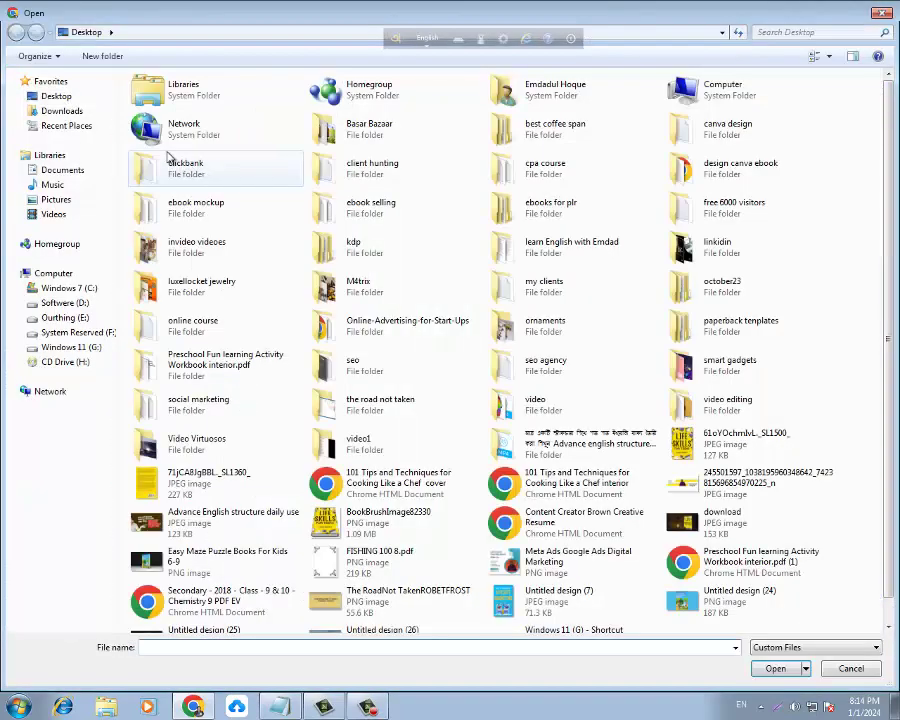
click(722, 518)
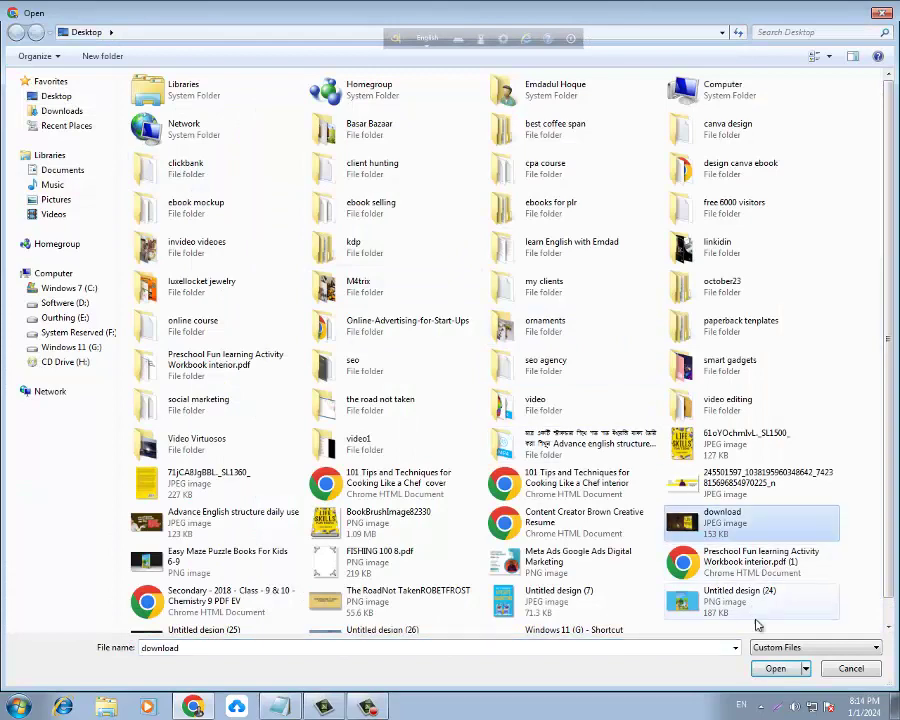
click(776, 669)
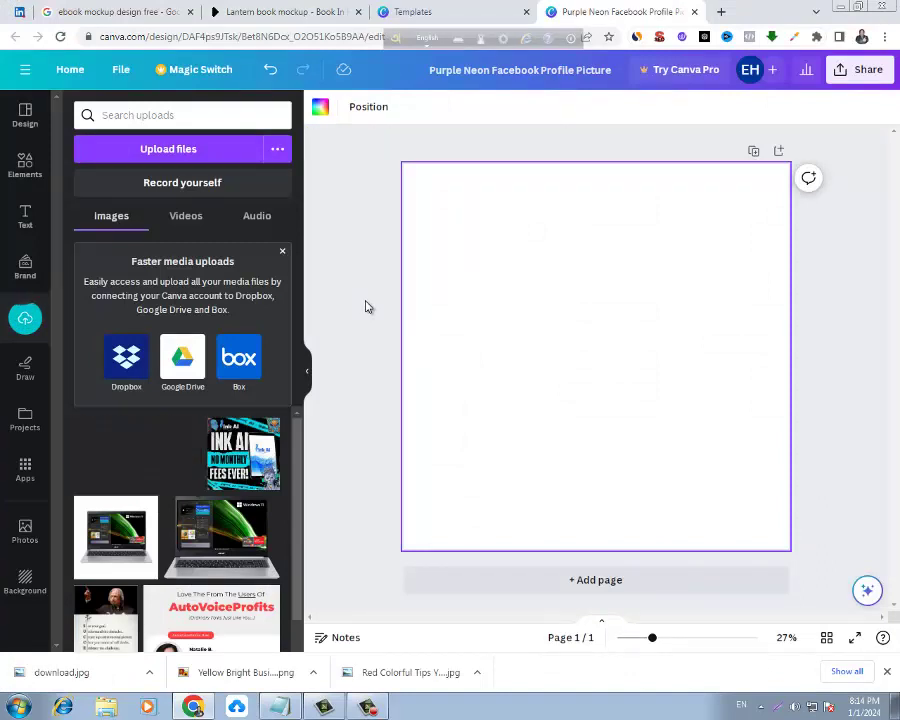
mouse_move(162, 432)
mouse_down()
mouse_move(501, 211)
mouse_move(463, 160)
mouse_move(474, 163)
mouse_up()
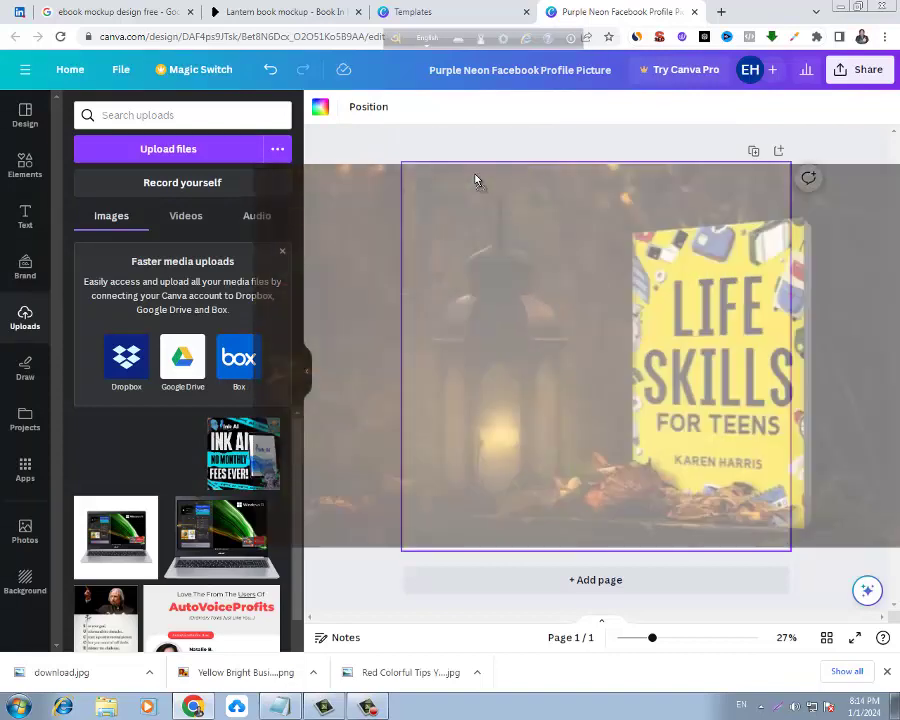
drag(474, 163, 578, 204)
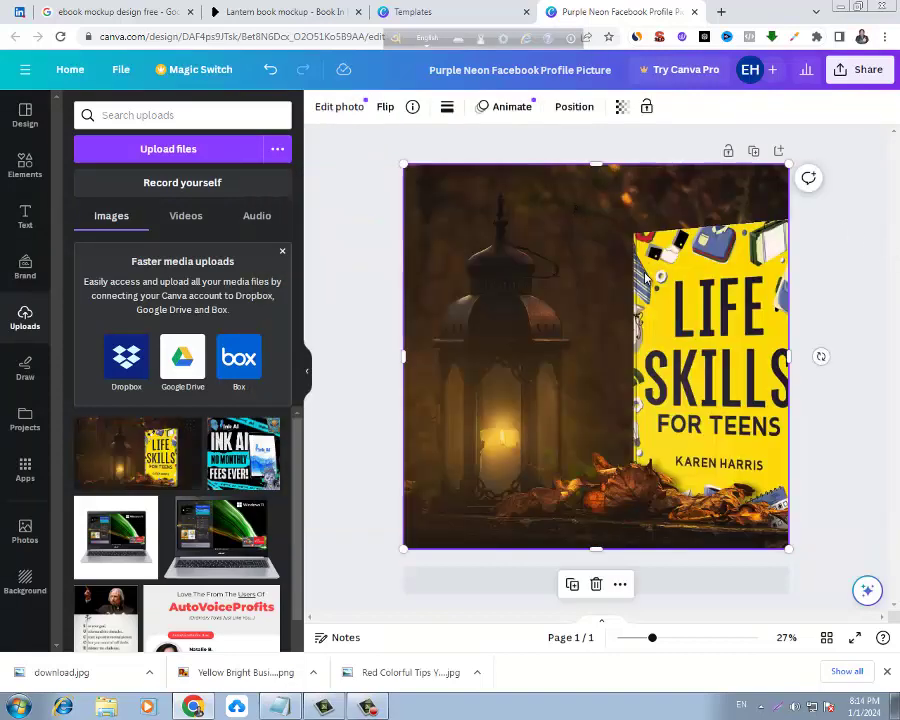
Replace the background image with the lantern mockup placed on the page, stretched to full page width
key(Delete)
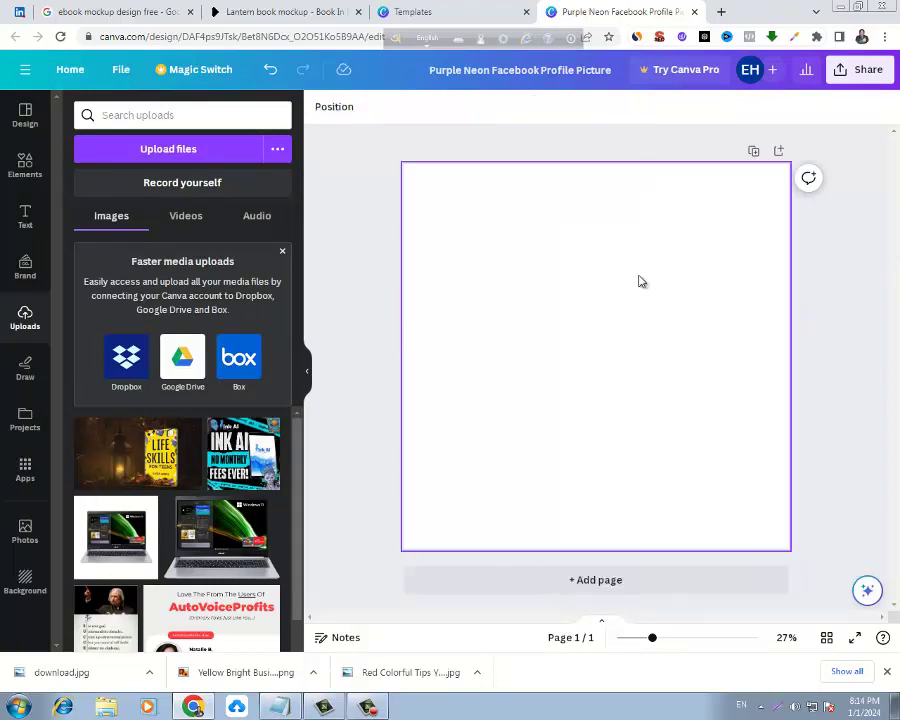
click(120, 453)
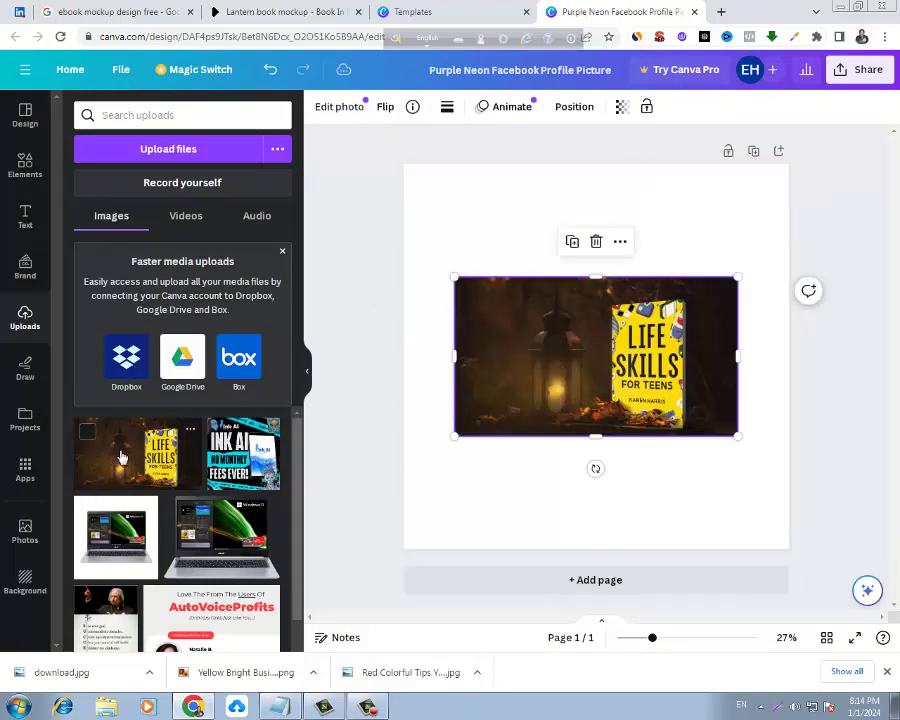
drag(456, 278, 430, 209)
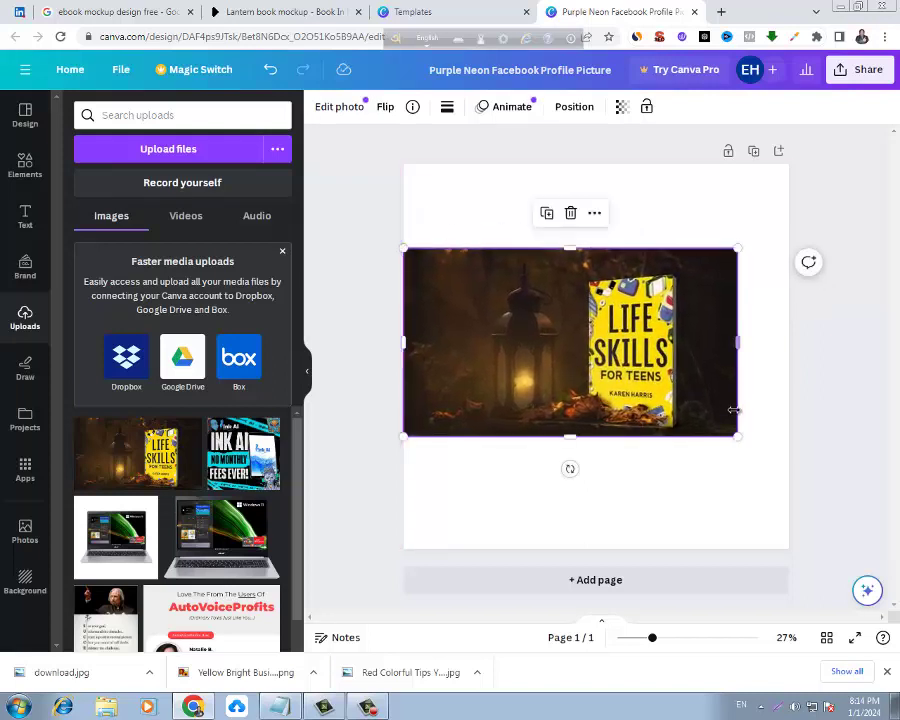
drag(738, 436, 788, 466)
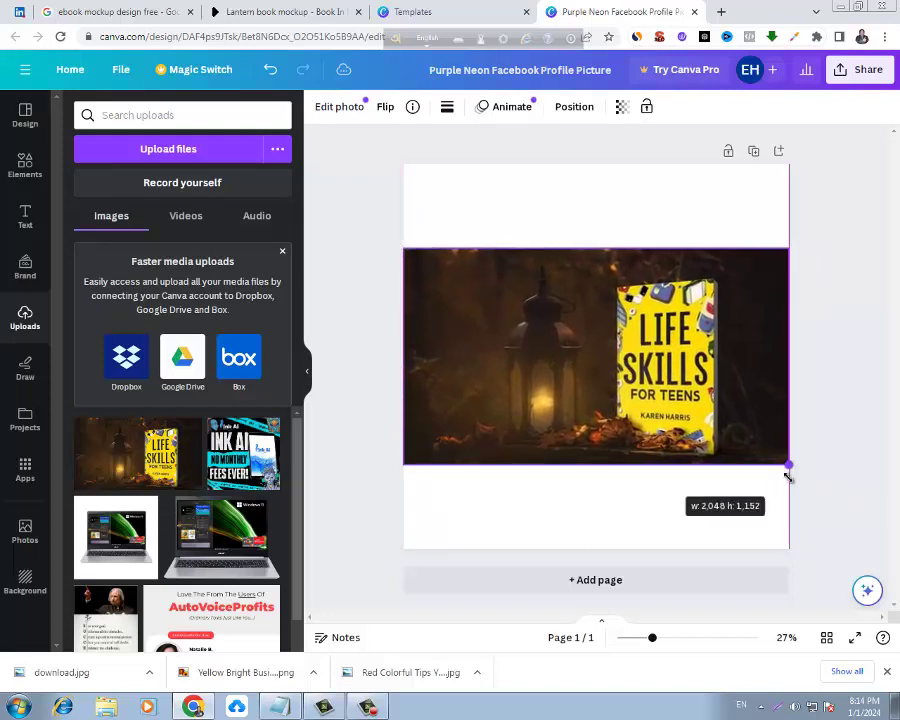
click(738, 206)
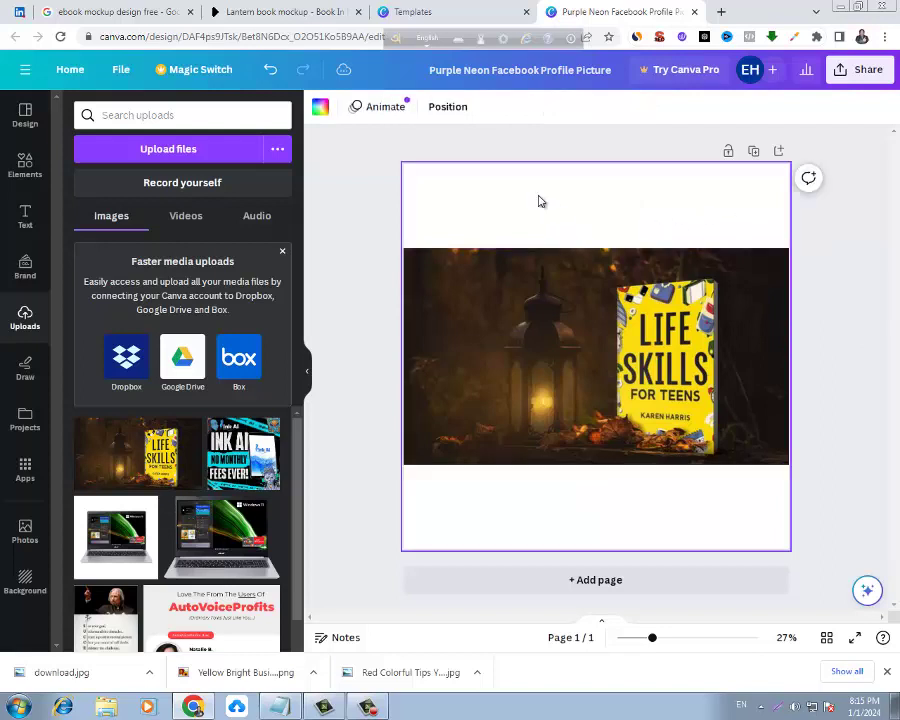
Set the page background colour to the photo's dark brown
click(320, 106)
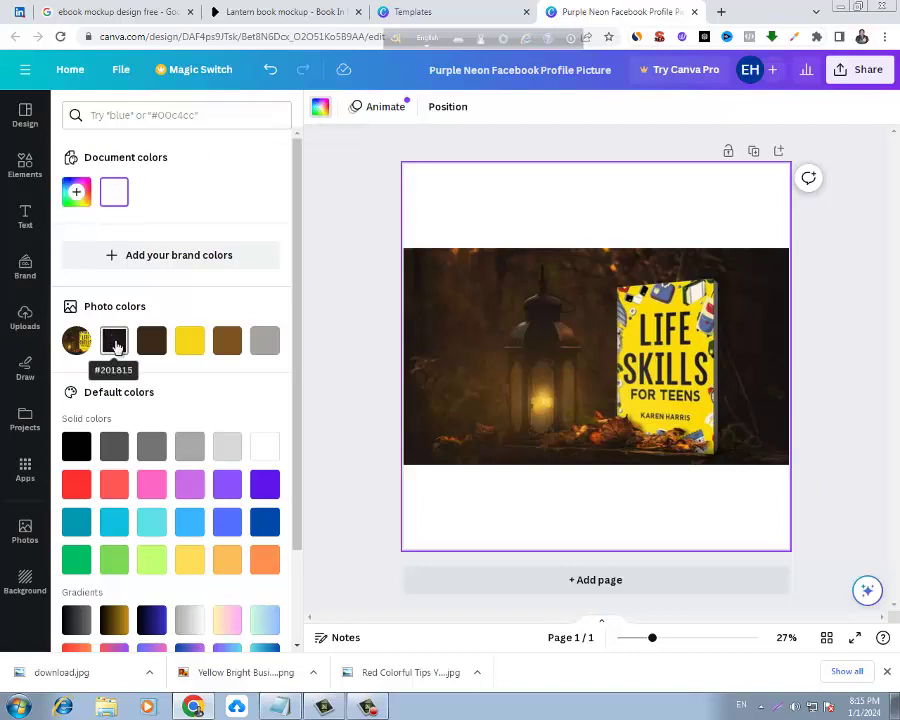
click(150, 343)
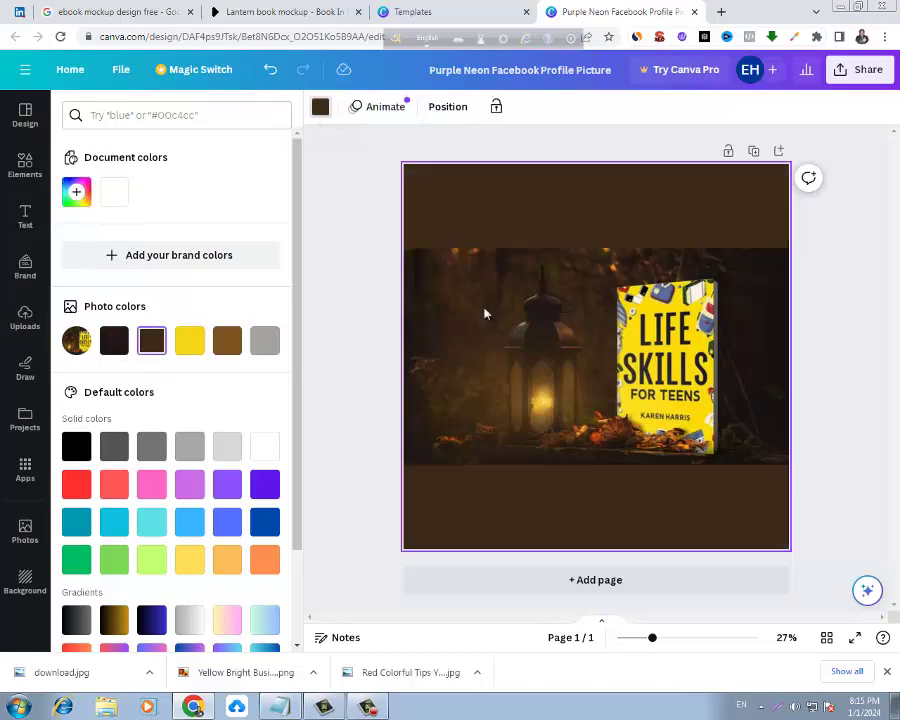
click(856, 284)
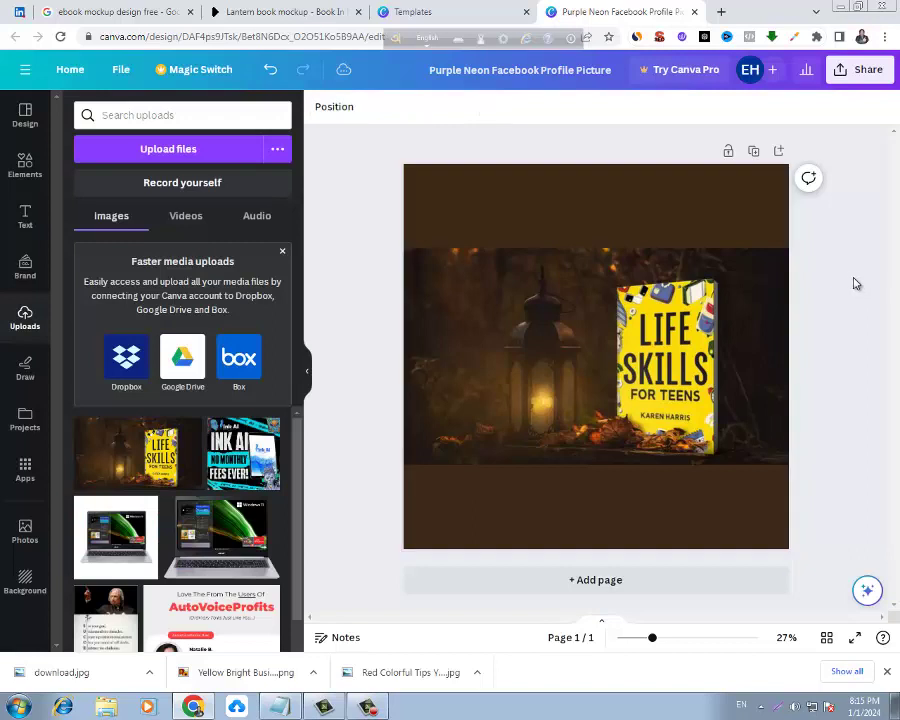
Download the design as a JPG file
click(840, 70)
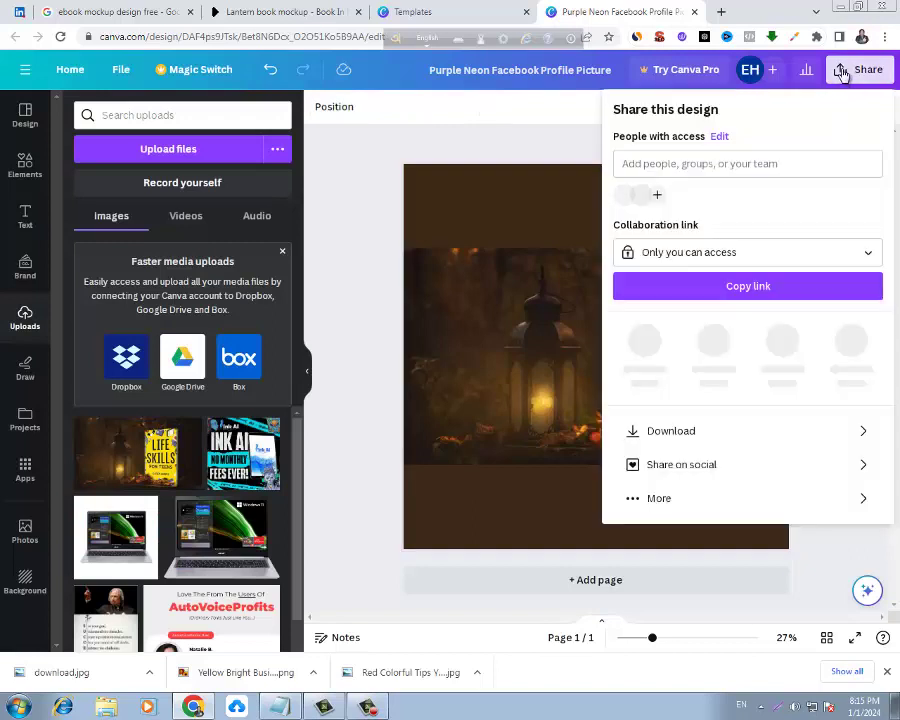
click(689, 424)
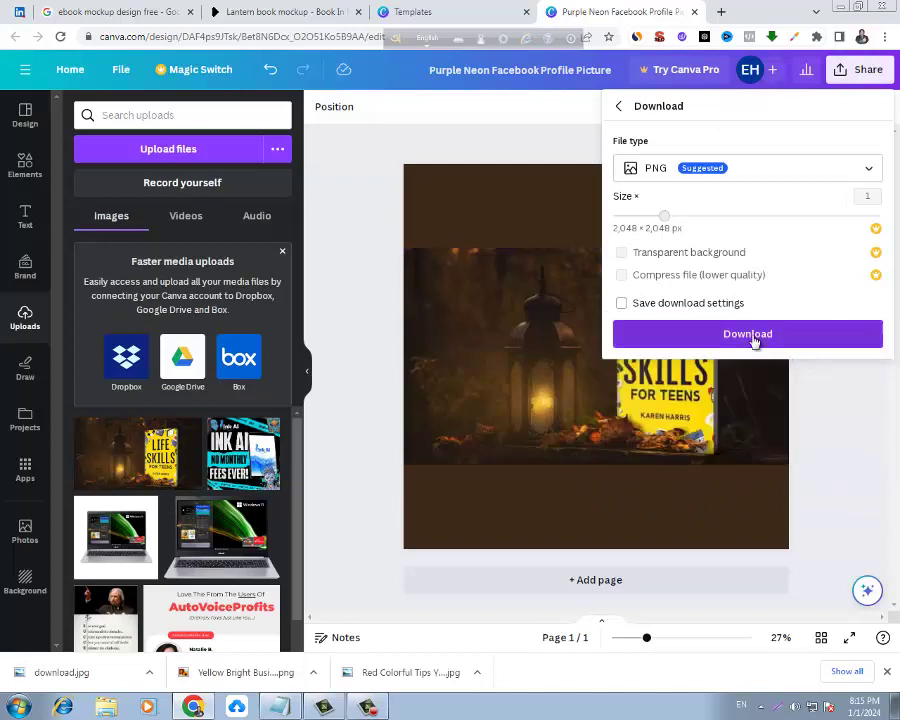
click(789, 174)
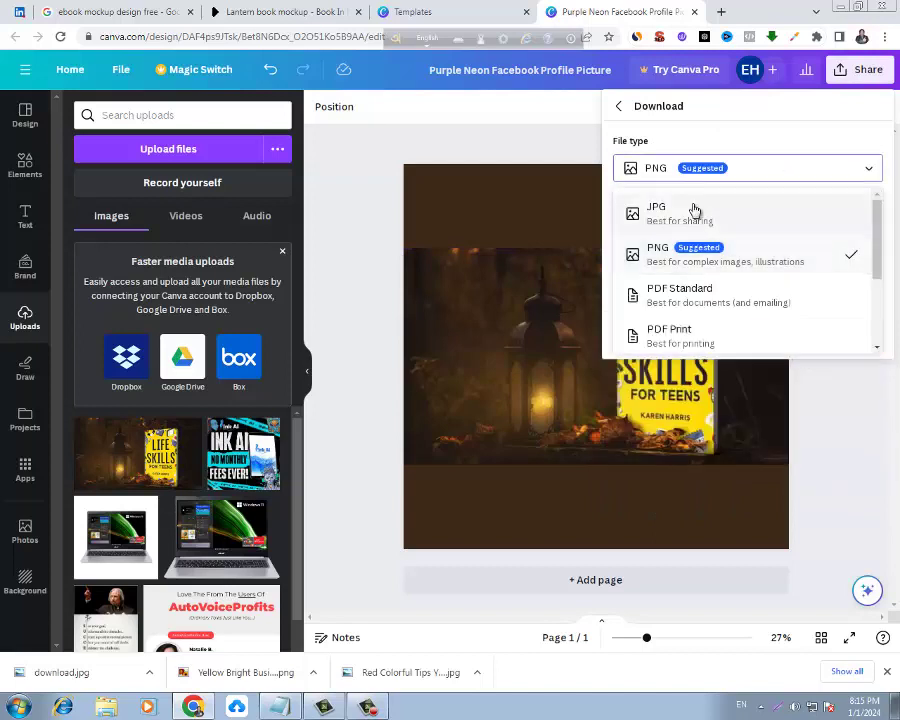
click(692, 211)
click(763, 340)
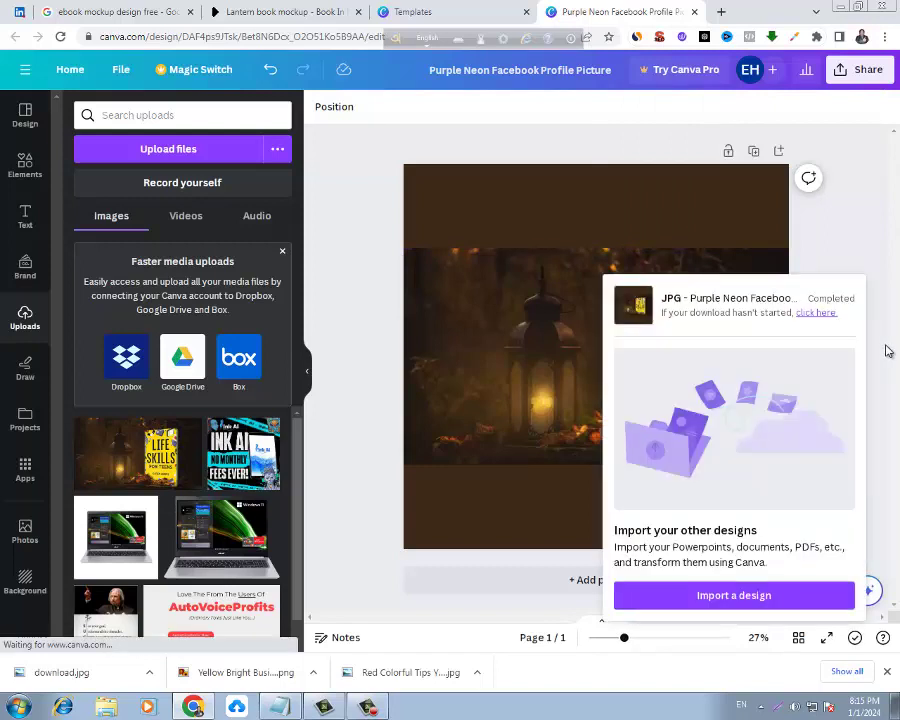
Copy the downloaded JPG onto the desktop and restore the browser to full screen
click(857, 7)
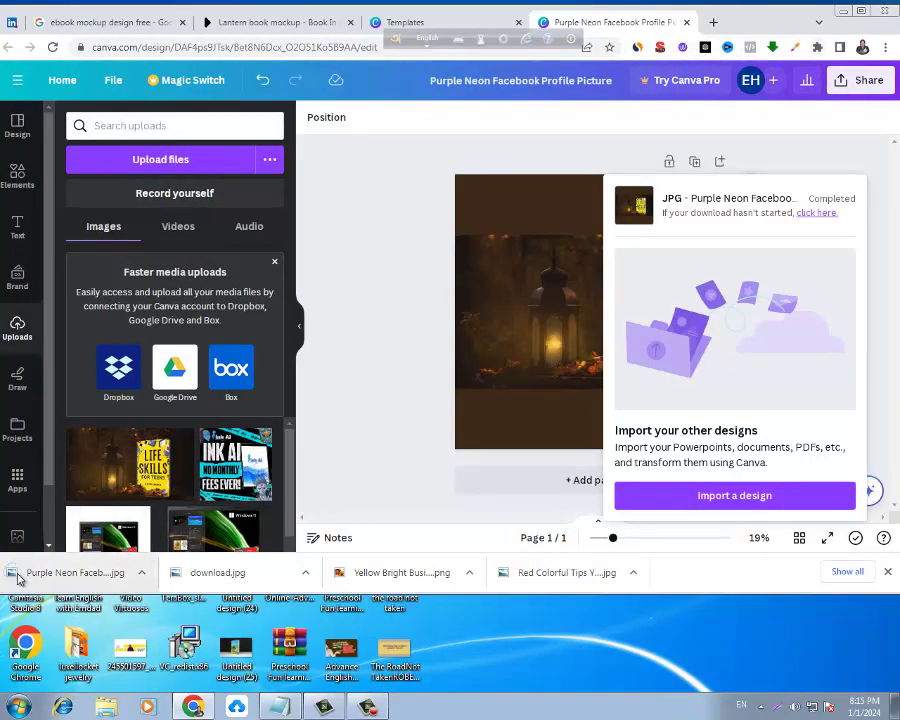
drag(18, 578, 501, 616)
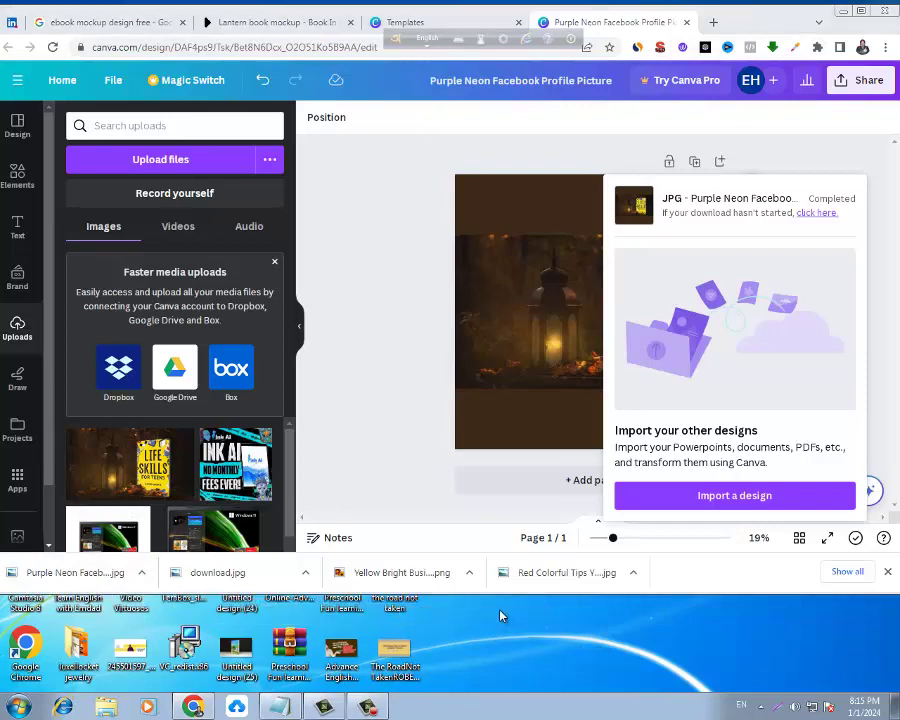
click(862, 12)
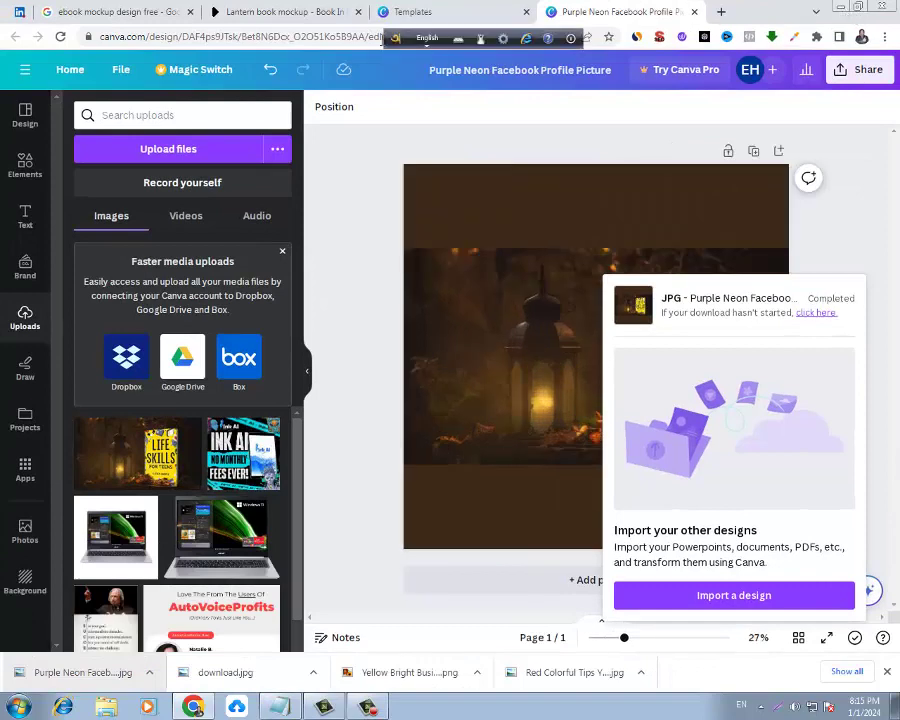
Close both Canva tabs and open Facebook from the bookmark in a new tab
click(694, 12)
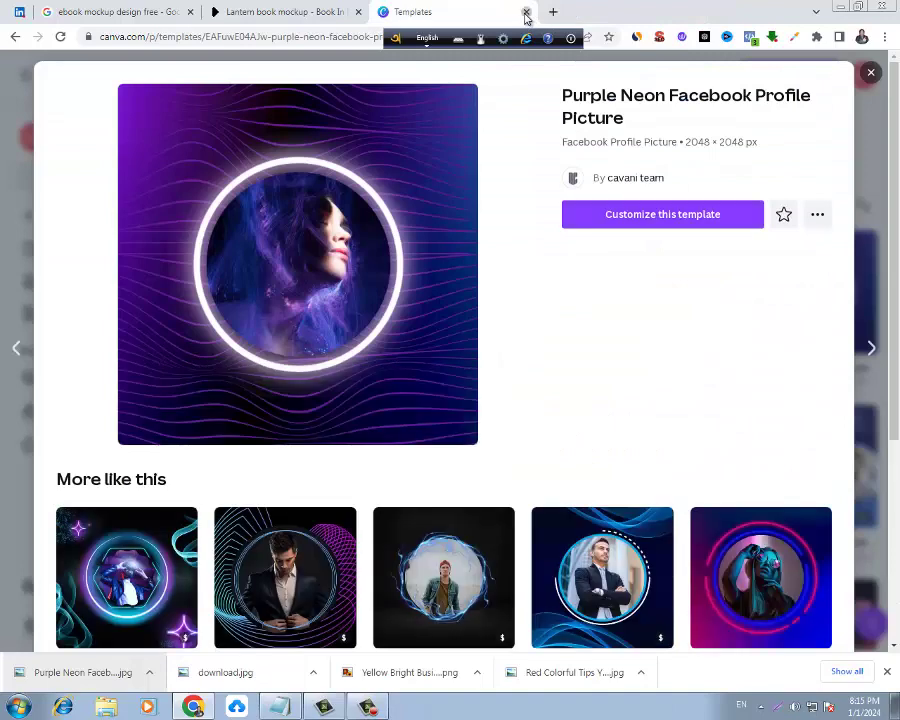
click(526, 13)
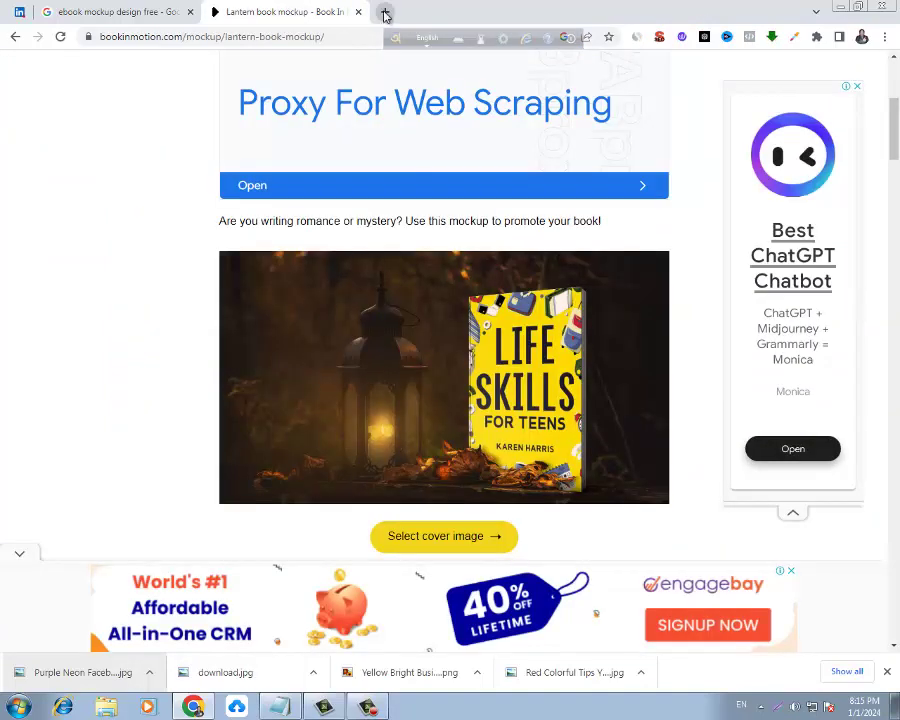
click(384, 12)
click(74, 60)
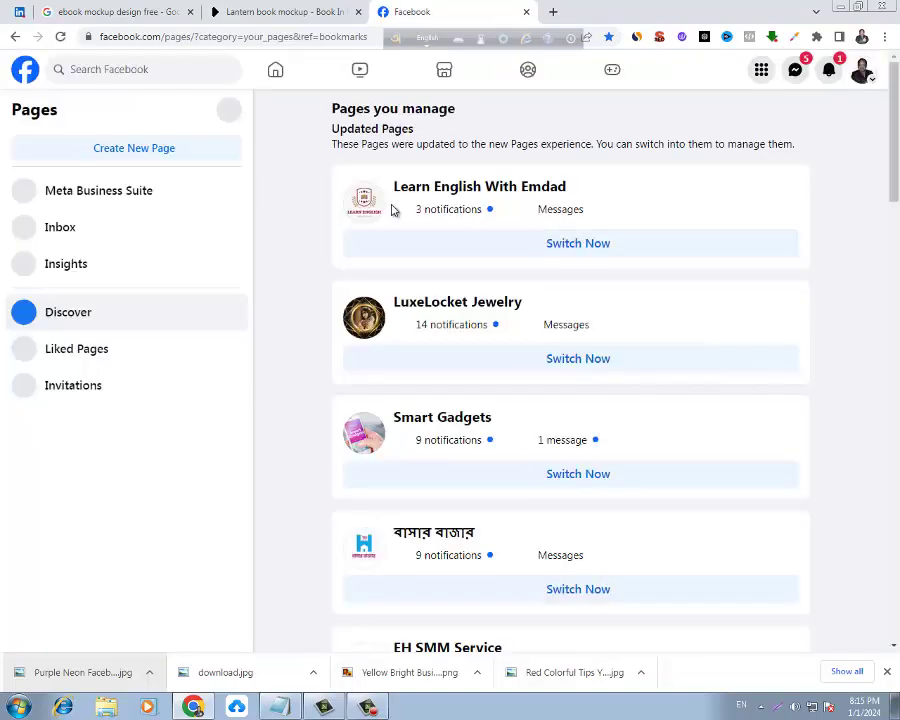
Switch to the personal profile and start a new photo/video post
click(863, 71)
click(745, 121)
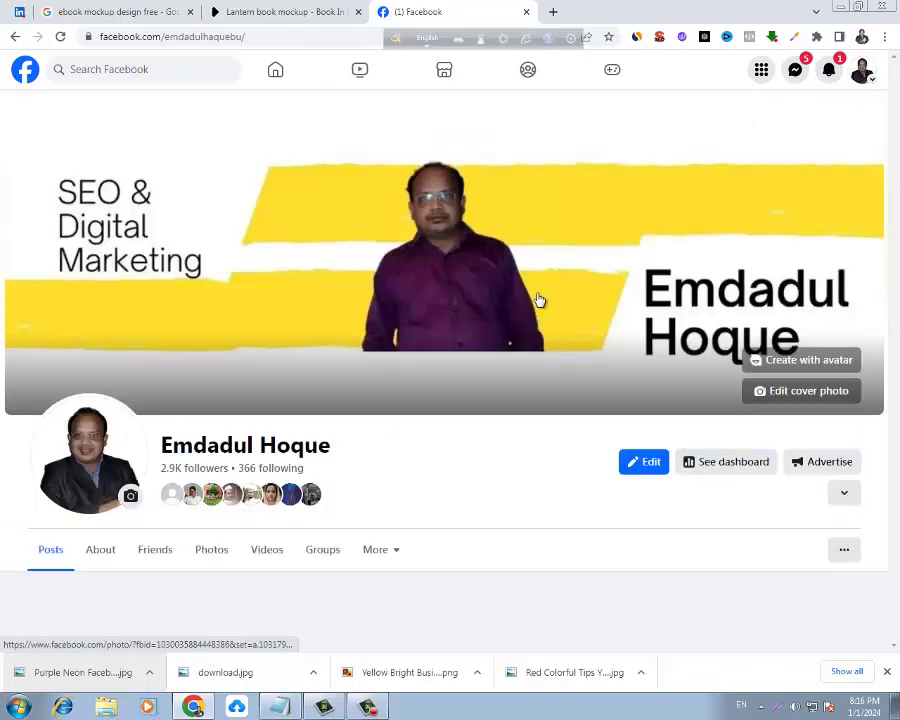
scroll(540, 305, down, 2)
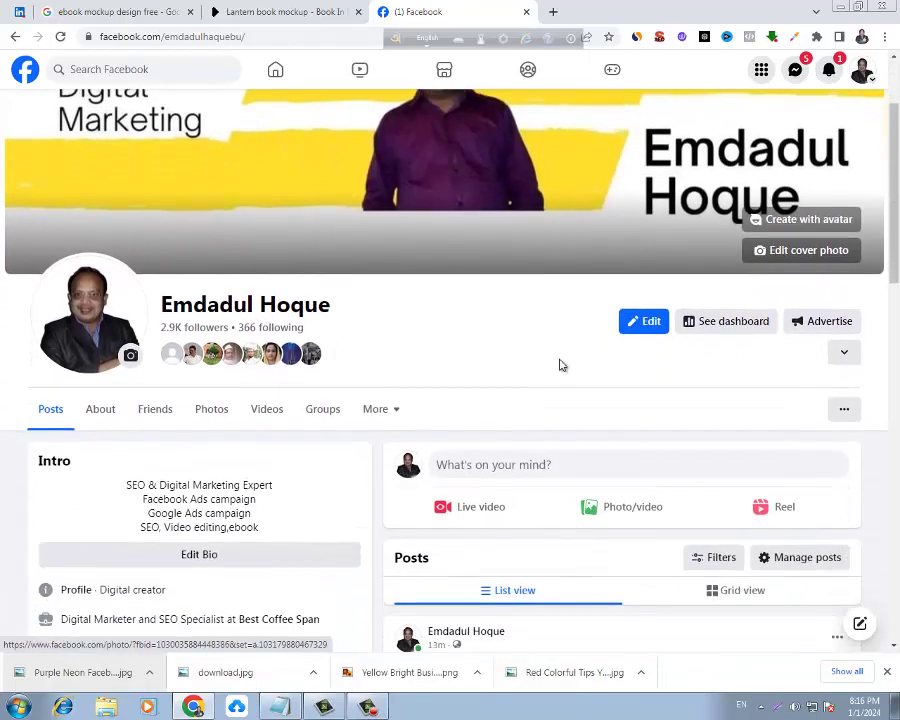
click(610, 512)
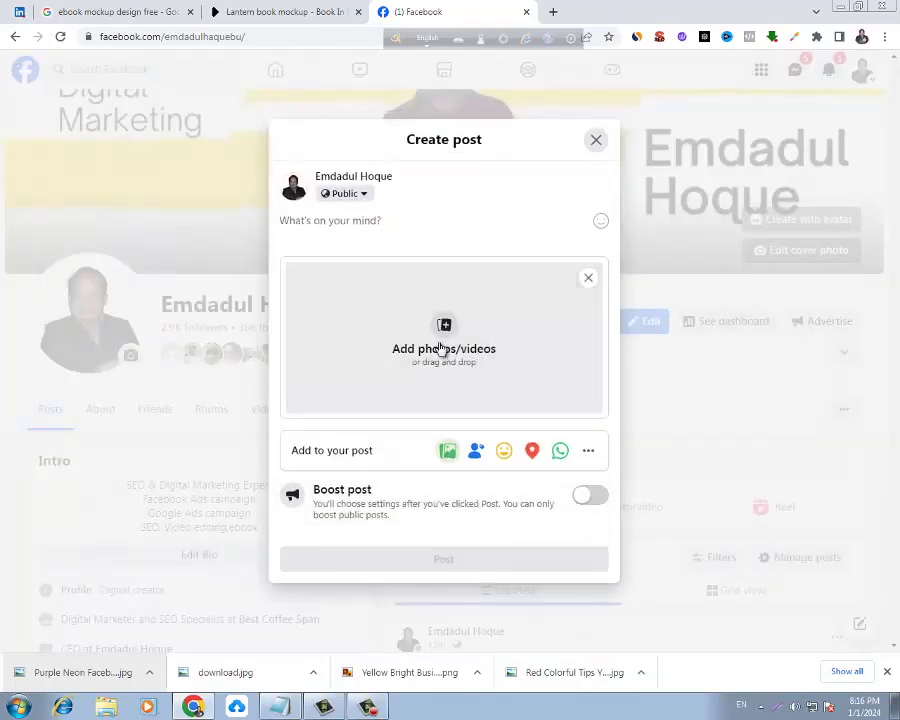
Attach the Desktop's Purple Neon Facebook Profile Picture JPG to the post
click(440, 347)
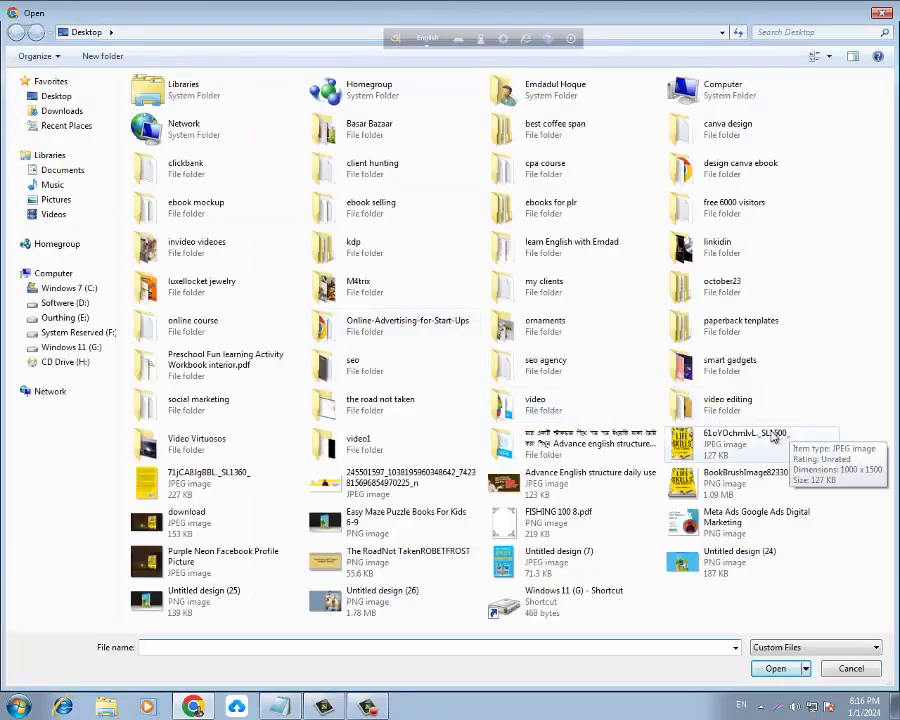
click(172, 570)
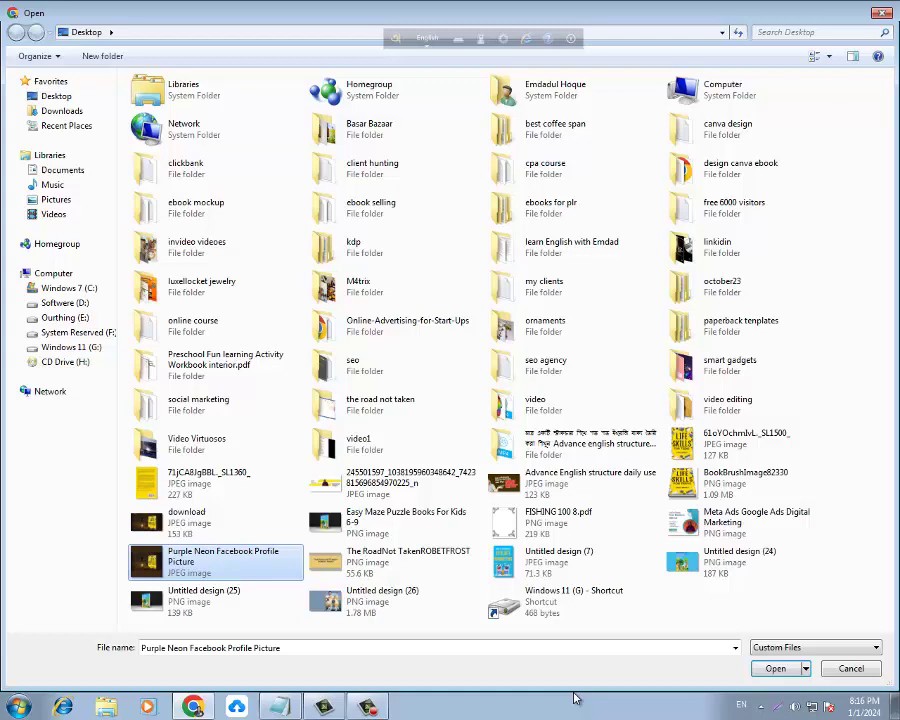
click(775, 668)
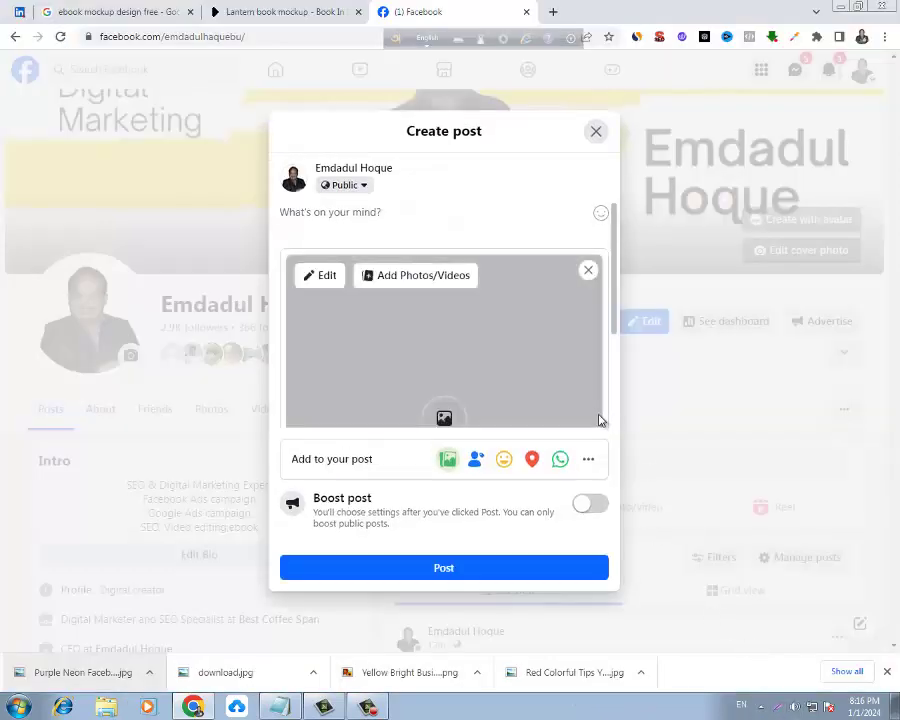
Caption the post 'Project: Ebook Cover Mockup' and publish it
click(332, 215)
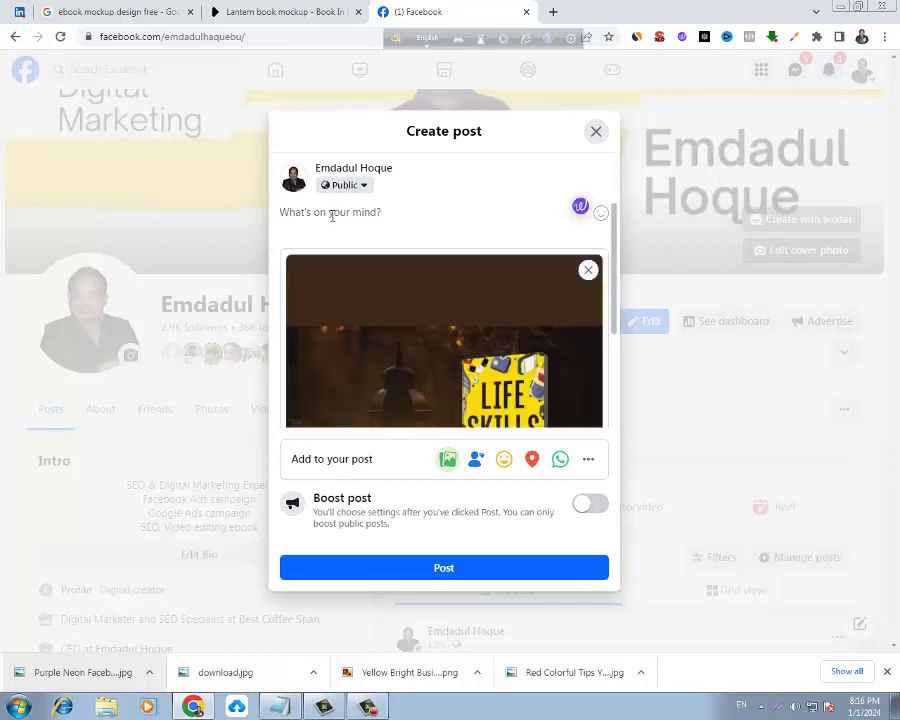
text(P)
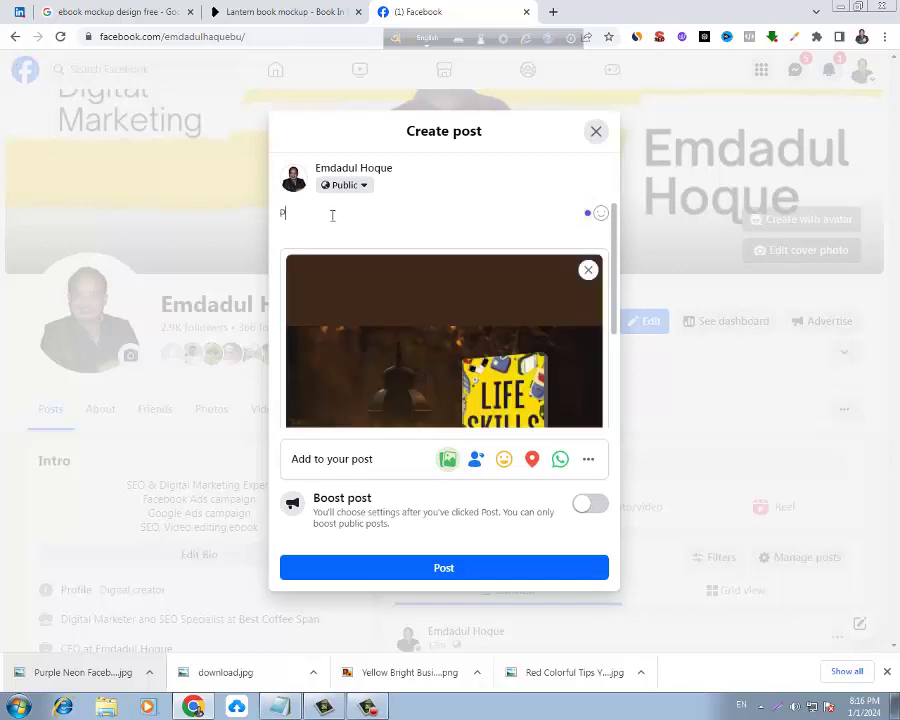
text(ro)
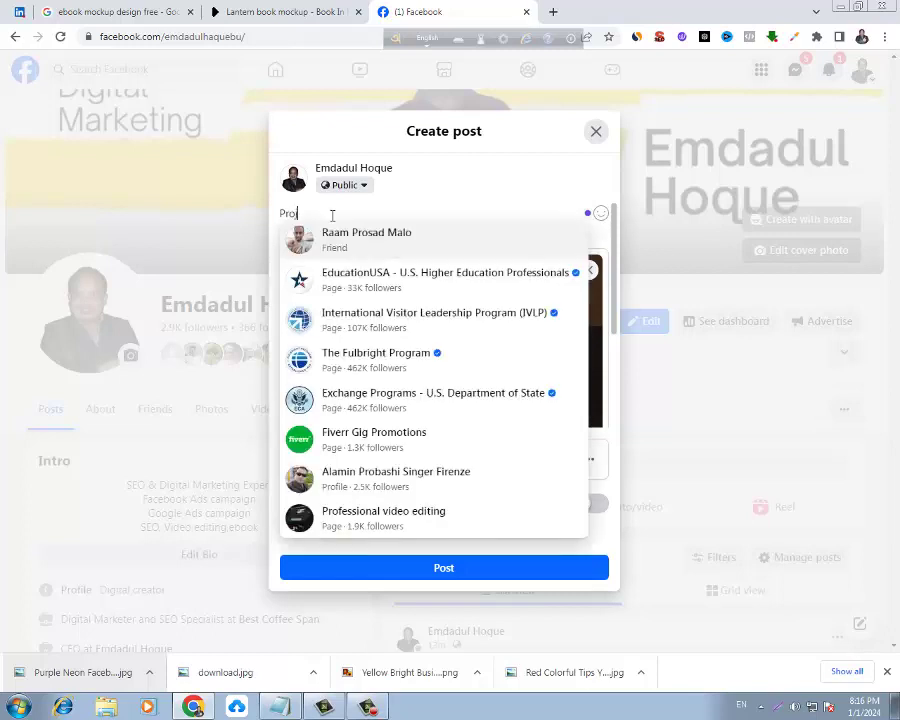
text(ject:)
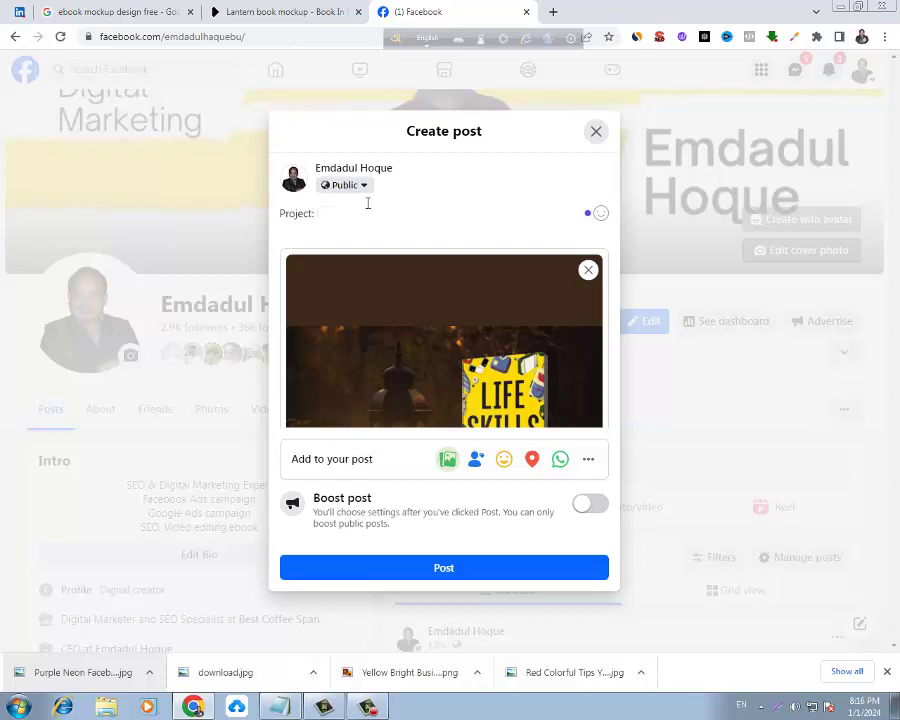
text(Ebook Cover)
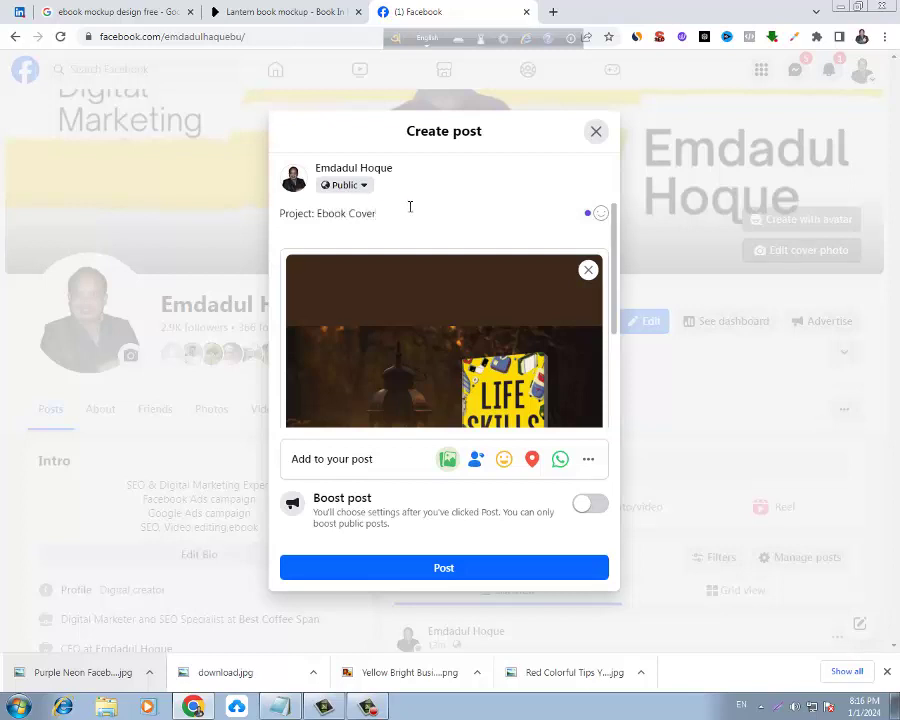
text( Mo)
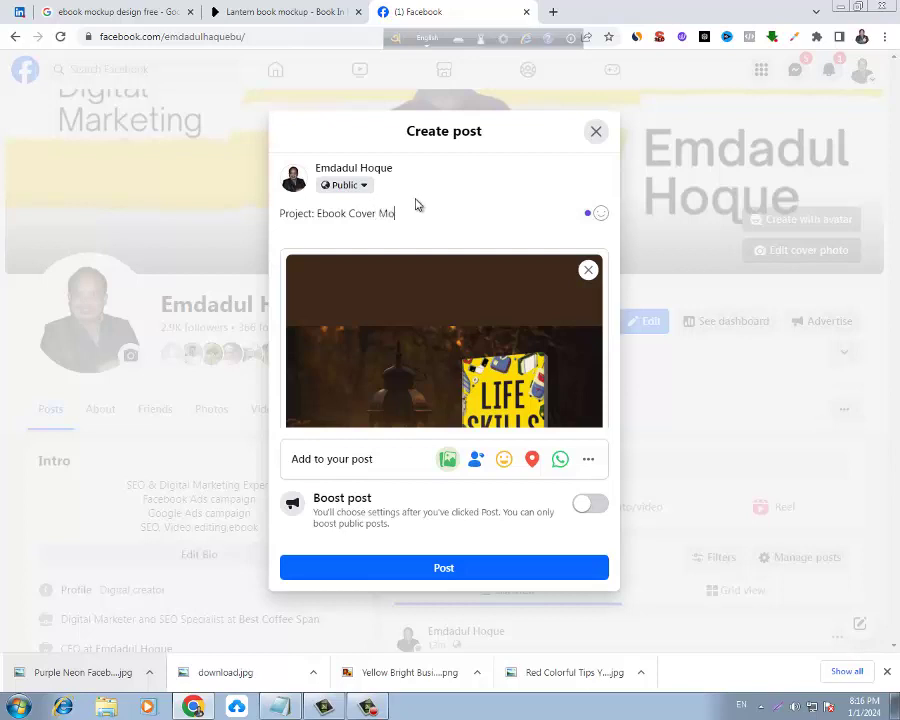
text(ckup)
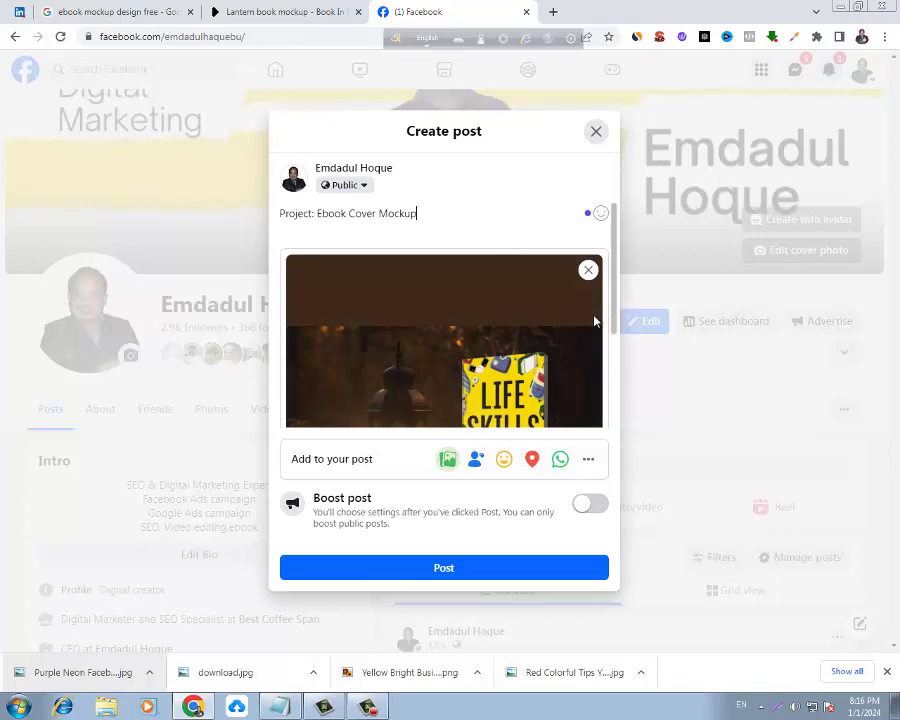
scroll(591, 322, down, 2)
scroll(534, 480, up, 1)
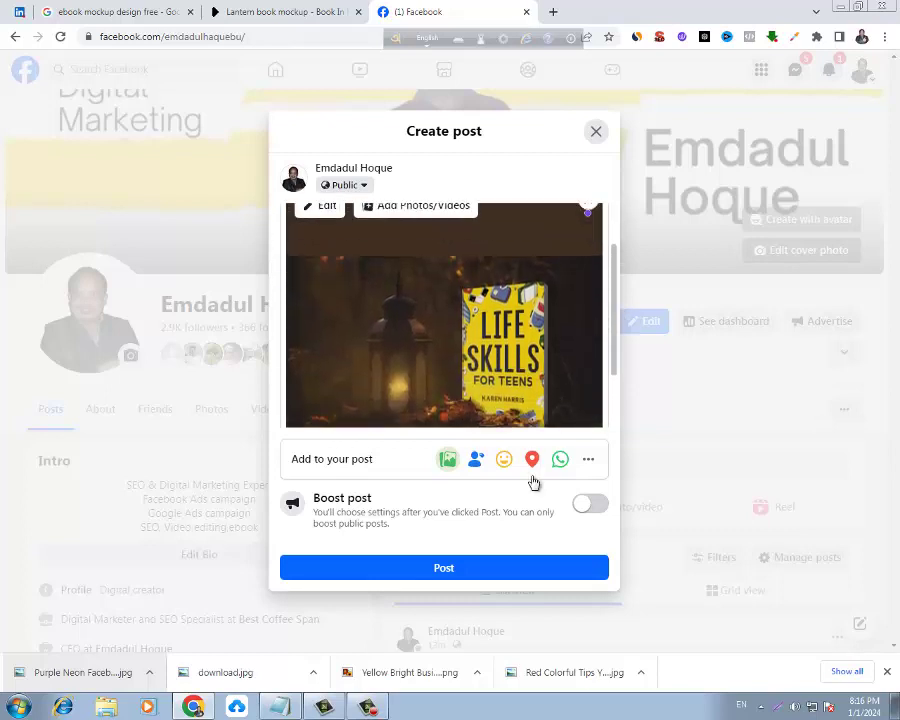
click(493, 570)
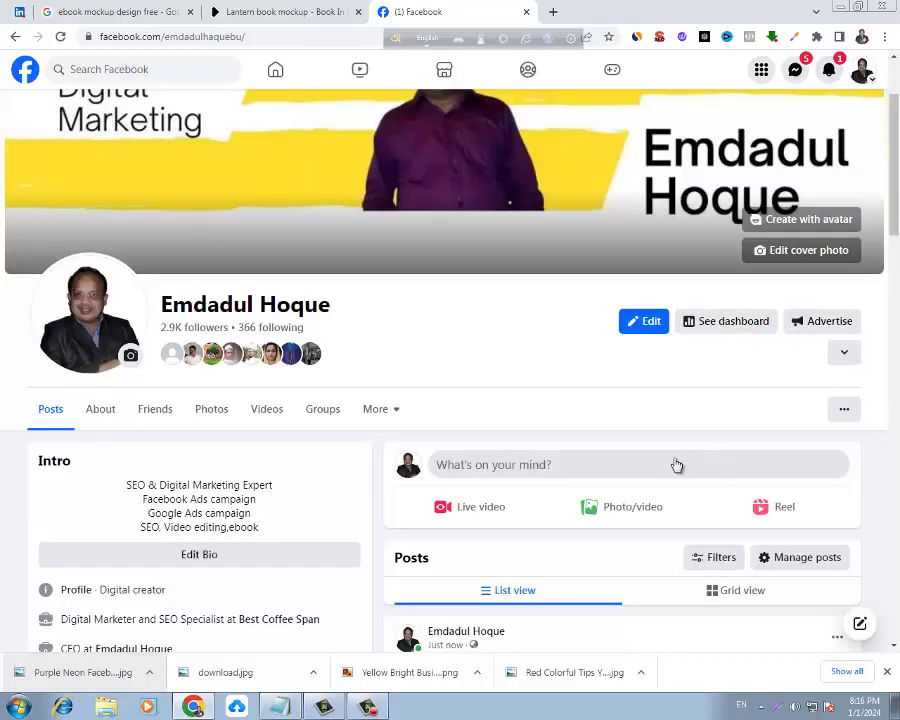
scroll(656, 464, down, 5)
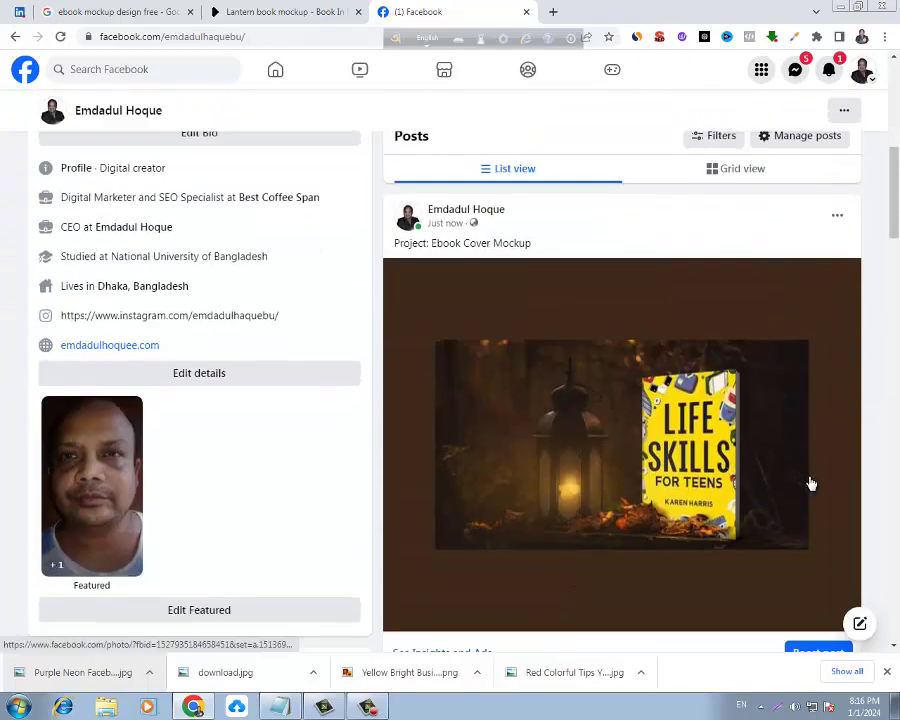
scroll(790, 480, down, 1)
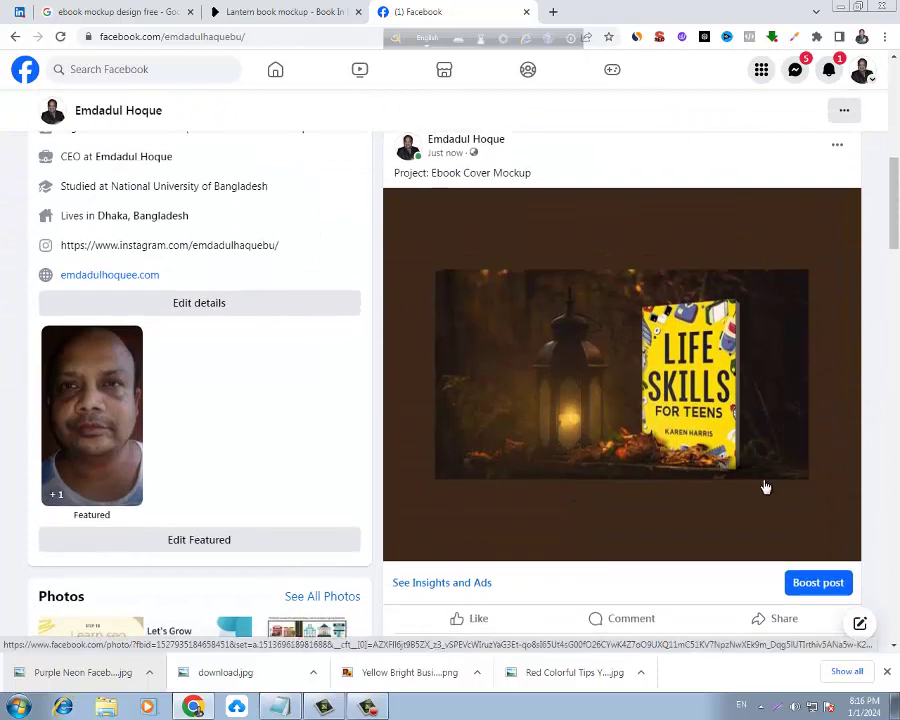